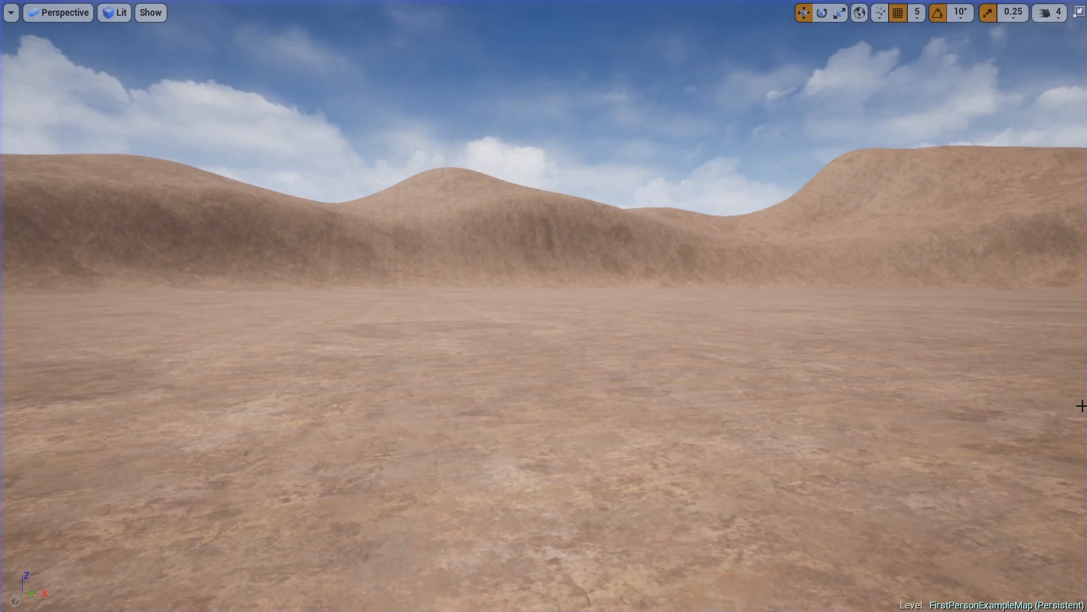
# Step: Hide the Content Browser's source folder tree and widen the side panels so the light names show fully
pyautogui.moveTo(91, 427)
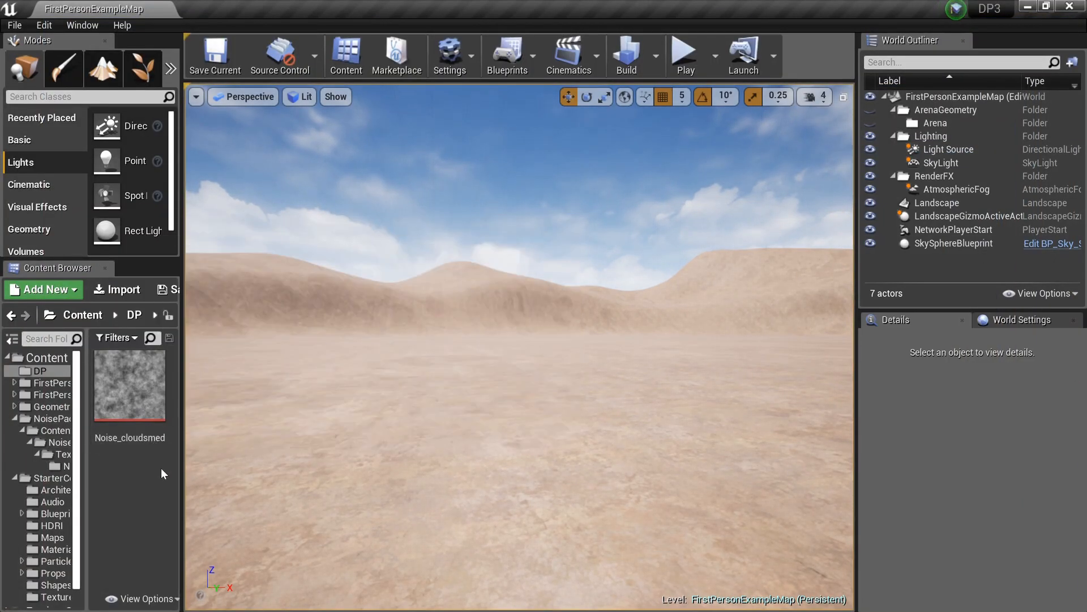
pyautogui.click(11, 339)
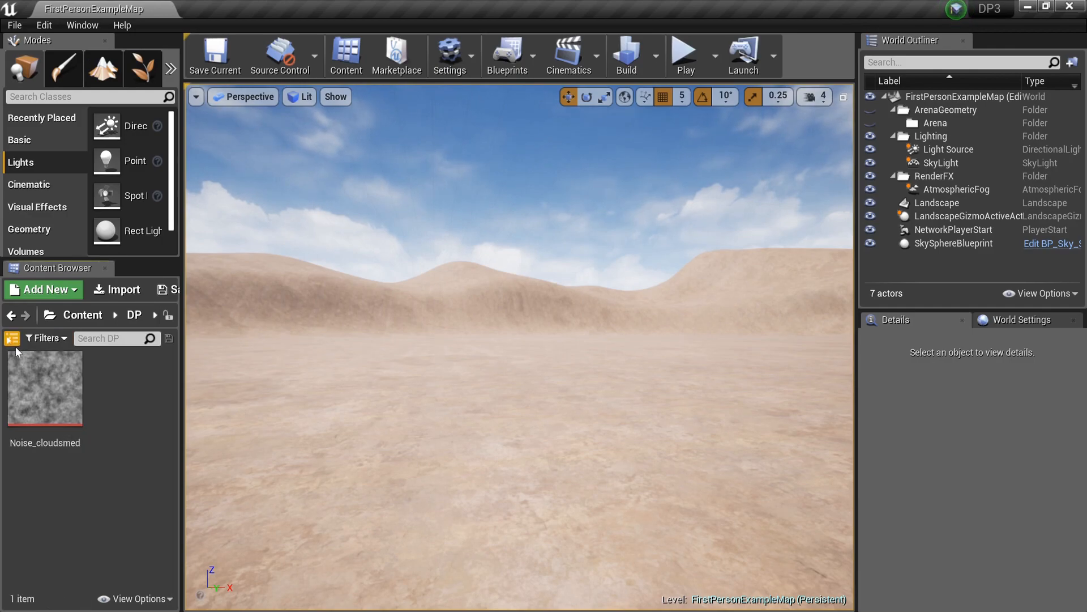
pyautogui.moveTo(50, 400)
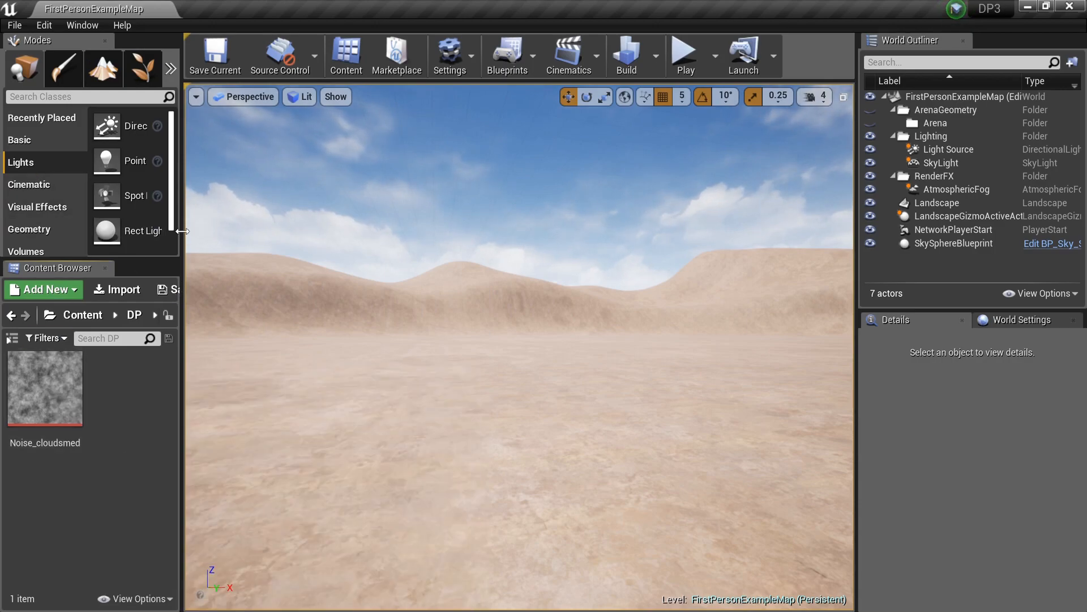
pyautogui.moveTo(181, 190); pyautogui.dragTo(249, 190)
# Step: Place a Point Light on the desert ground in the level and set its intensity to 10000 cd
pyautogui.moveTo(97, 168); pyautogui.dragTo(553, 389)
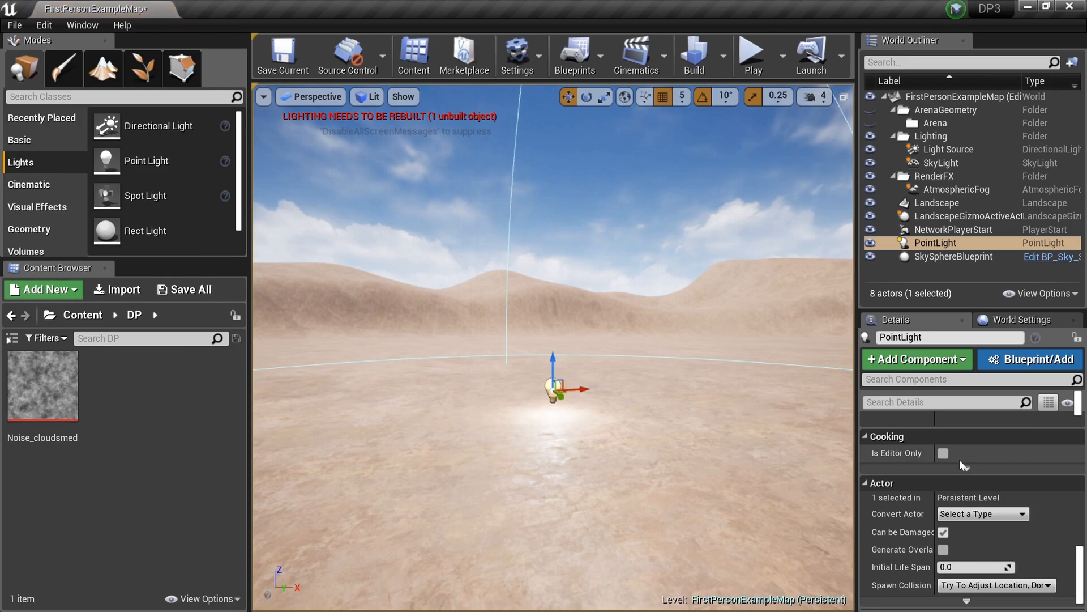
pyautogui.scroll(10, 963, 465)
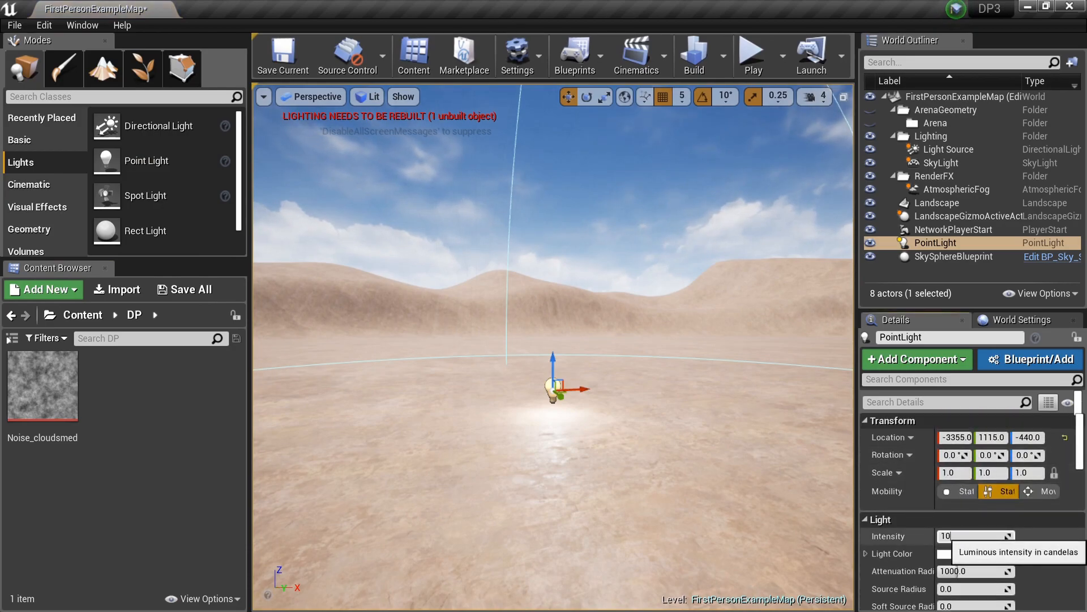
pyautogui.press('Return')
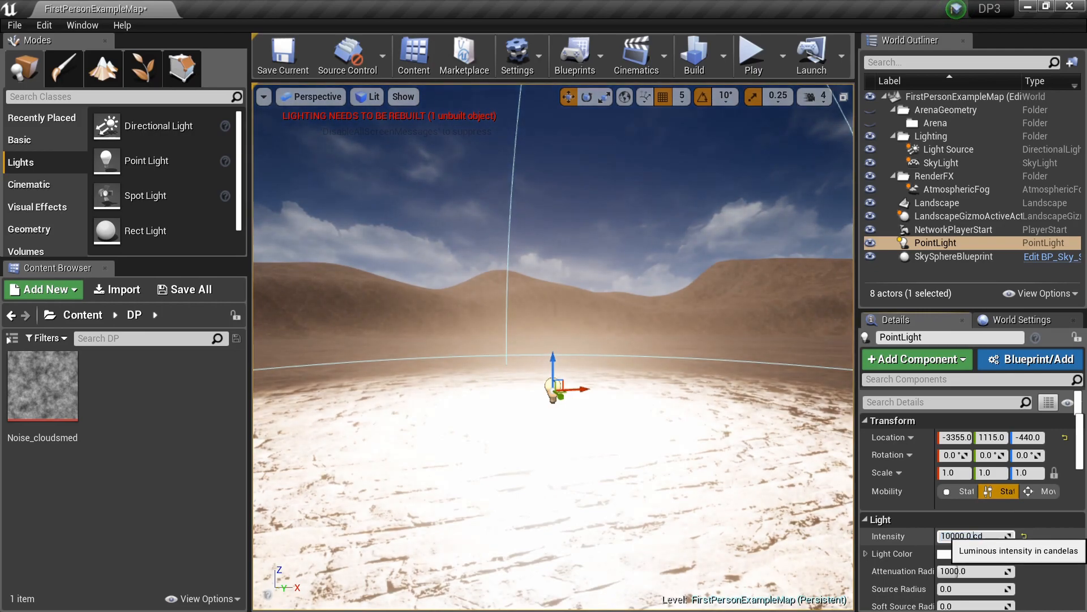
# Step: Raise the point light to a Z location of about -35 and enlarge its attenuation radius to about 7635
pyautogui.moveTo(552, 374); pyautogui.dragTo(553, 300)
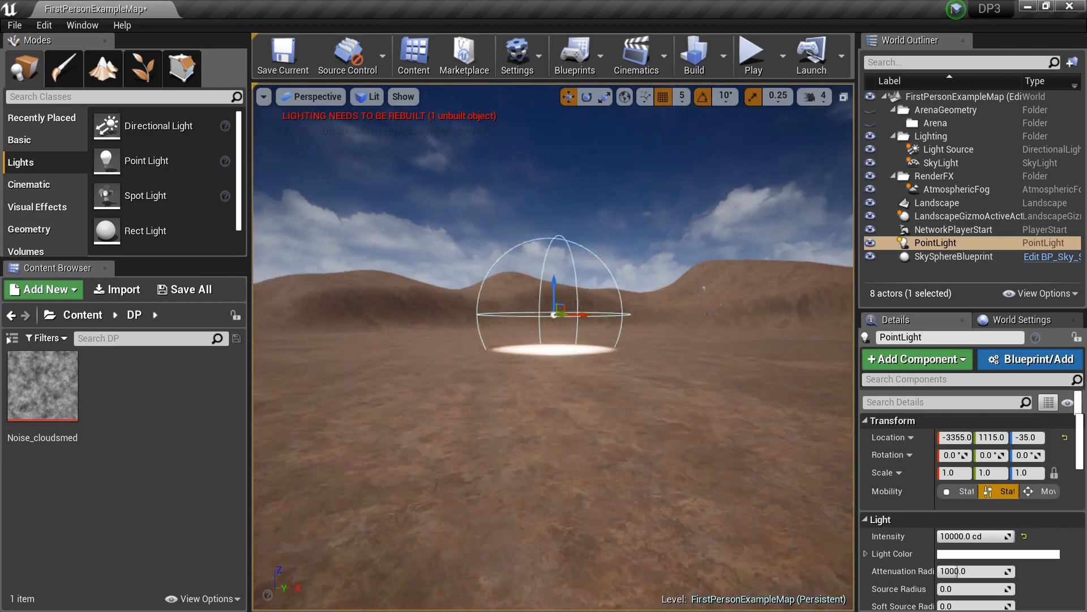
pyautogui.press('f')
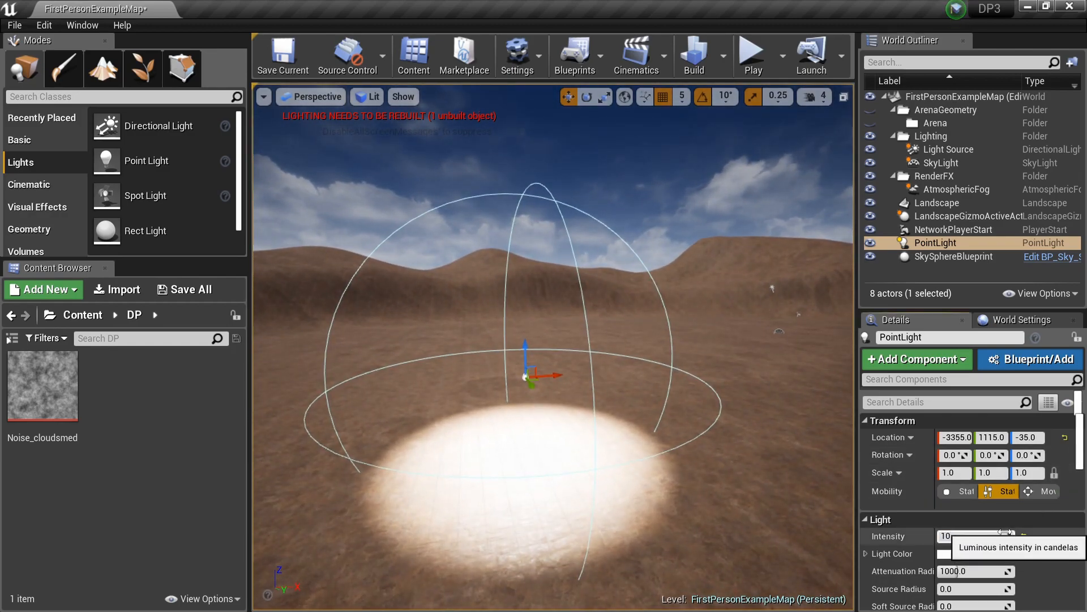
pyautogui.moveTo(971, 571); pyautogui.dragTo(1019, 570)
pyautogui.moveTo(565, 358); pyautogui.dragTo(570, 346, button='right')
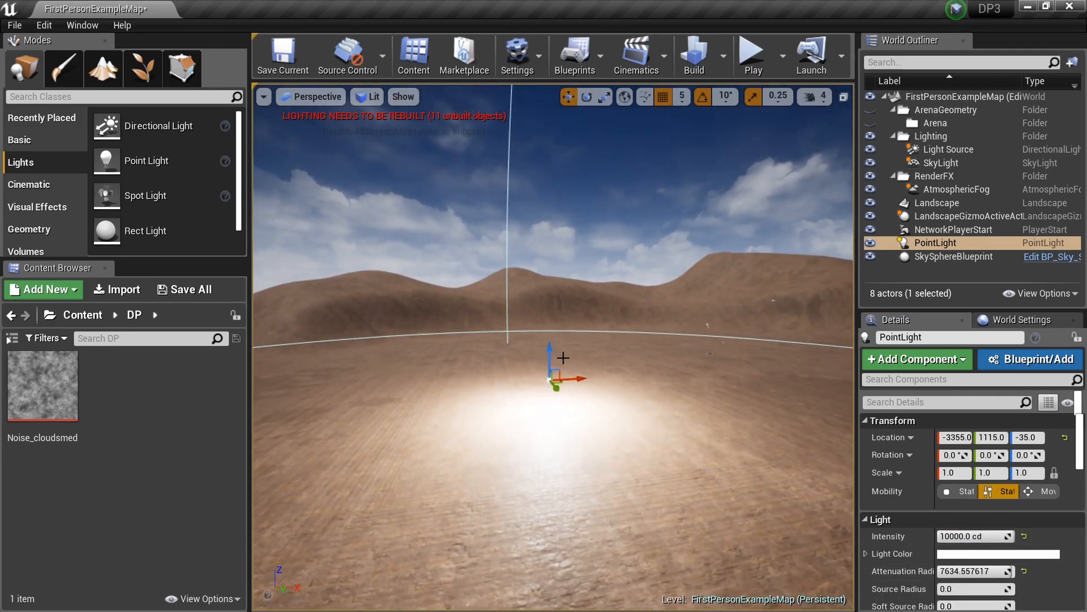
# Step: Set the point light's mobility to Movable and reposition it vertically to a Z location of about 130
pyautogui.moveTo(552, 358); pyautogui.dragTo(556, 223)
pyautogui.moveTo(565, 210)
pyautogui.mouseDown(button='right')
pyautogui.moveTo(561, 223)
pyautogui.moveTo(564, 210)
pyautogui.mouseUp(button='right')
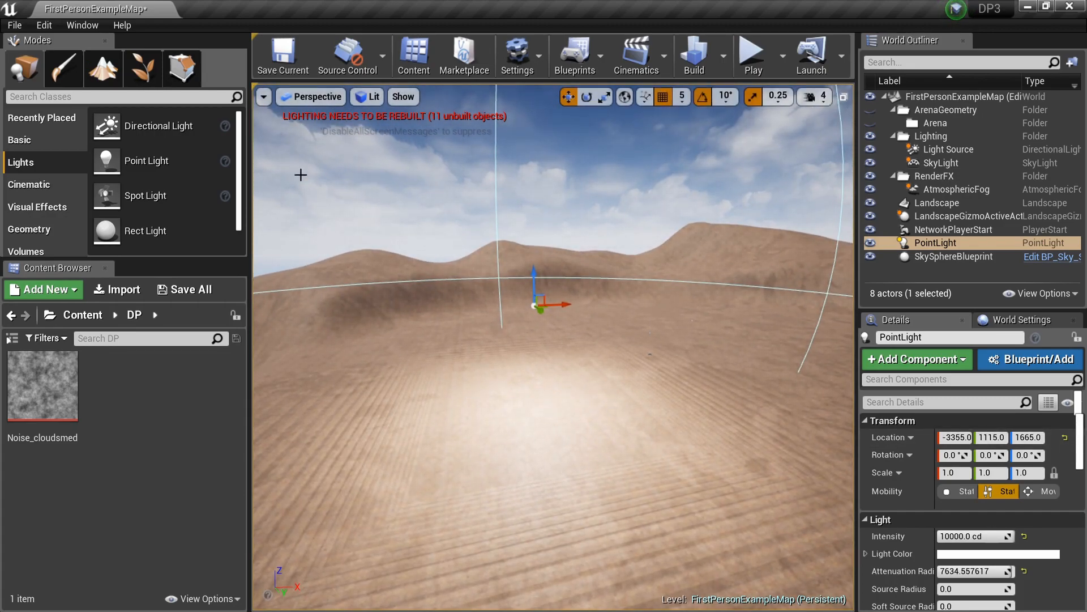
pyautogui.click(1048, 492)
pyautogui.moveTo(540, 279); pyautogui.dragTo(551, 351)
pyautogui.moveTo(551, 351); pyautogui.dragTo(738, 365, button='right')
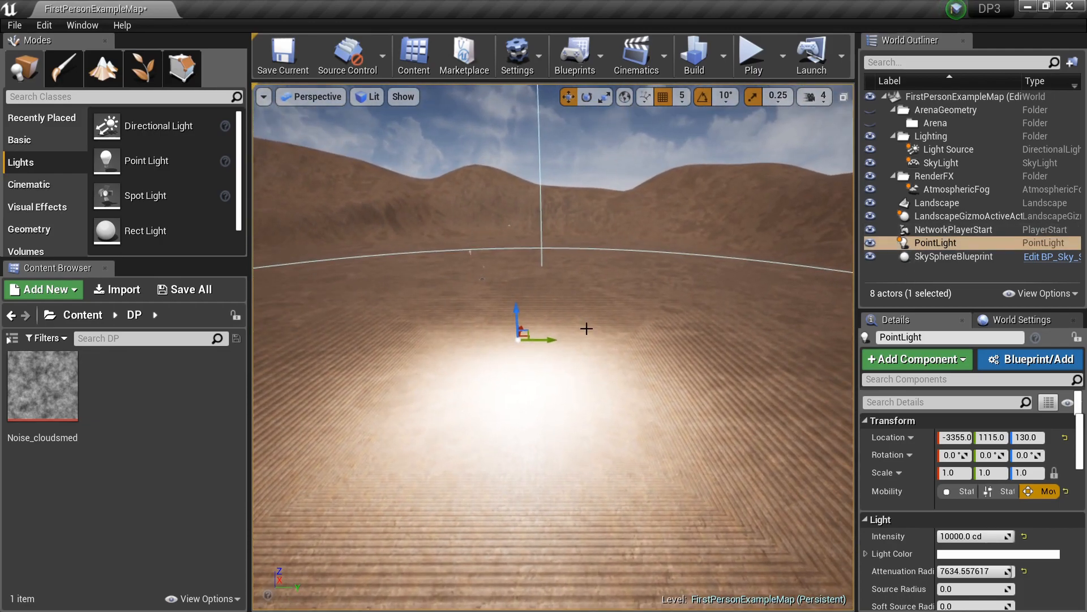
# Step: Check the mobility settings of the Light Source and SkyLight actors, and reselect the point light to view its lit area
pyautogui.click(970, 154)
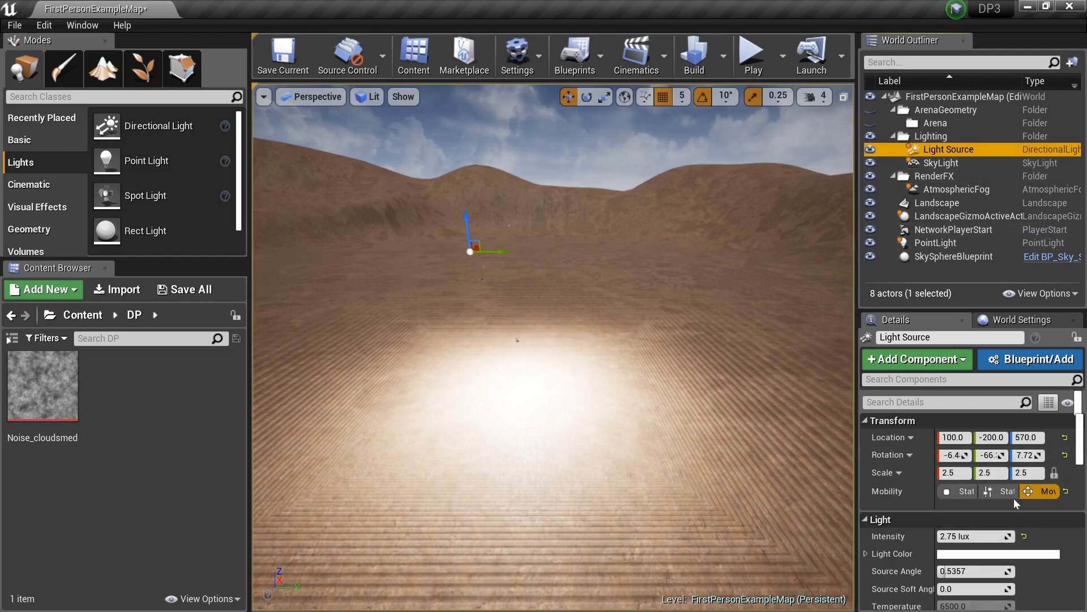
pyautogui.click(966, 165)
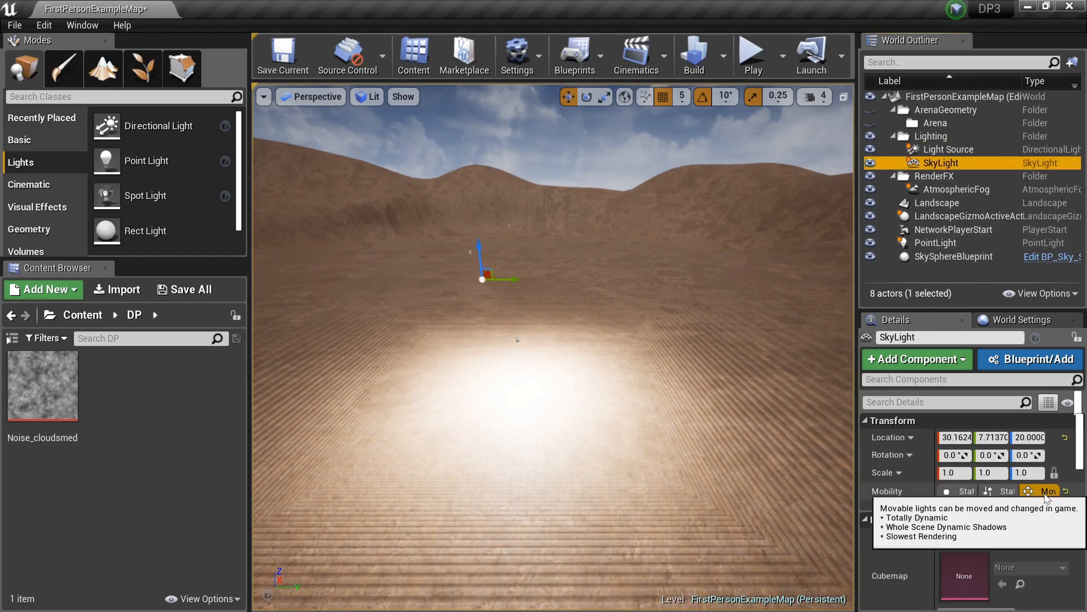
pyautogui.click(986, 247)
pyautogui.moveTo(611, 308); pyautogui.dragTo(592, 312, button='right')
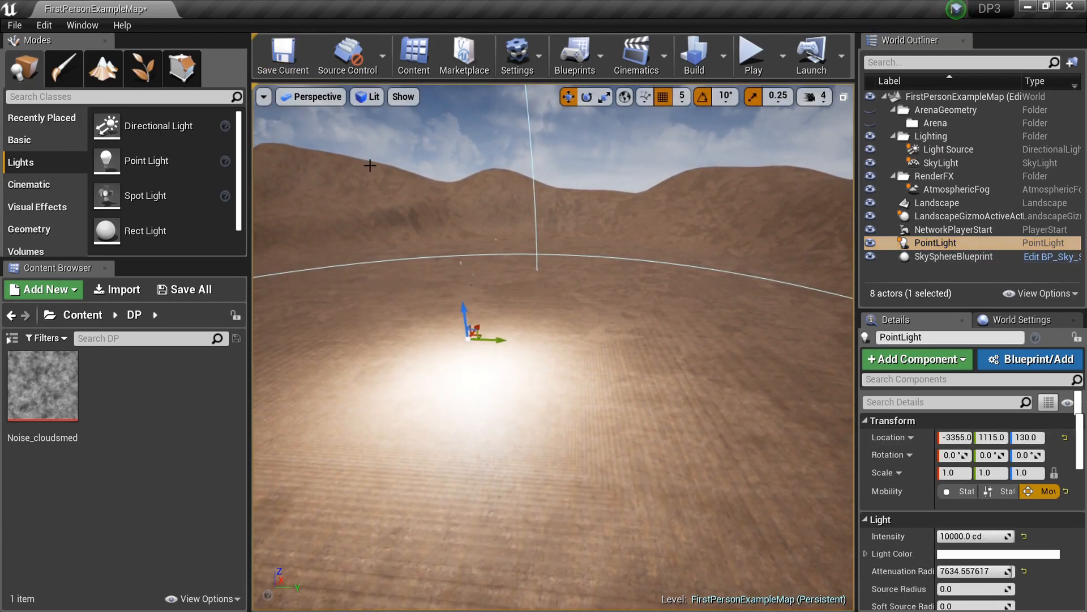
pyautogui.moveTo(357, 241); pyautogui.dragTo(444, 261, button='right')
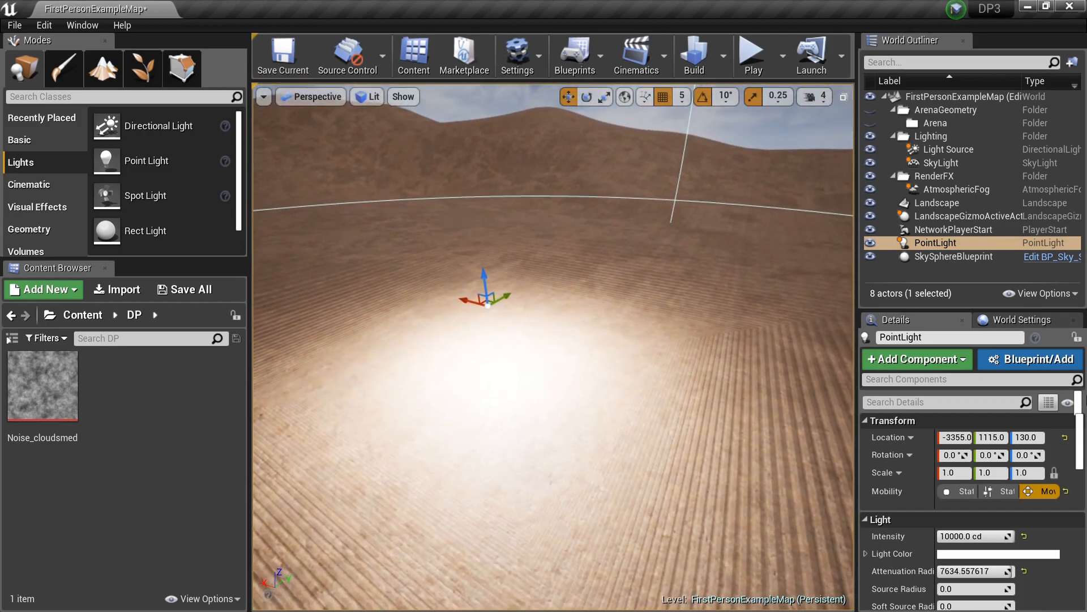
# Step: Switch the point light's Cast Shadows option off and back on to compare the ground shading
pyautogui.scroll(-5, 1020, 529)
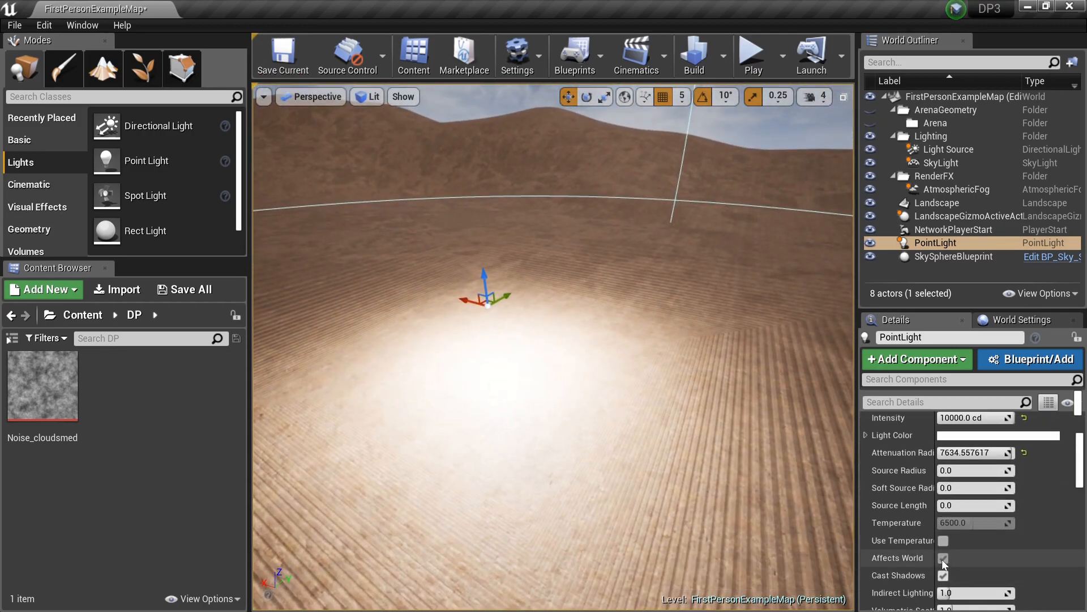
pyautogui.click(943, 575)
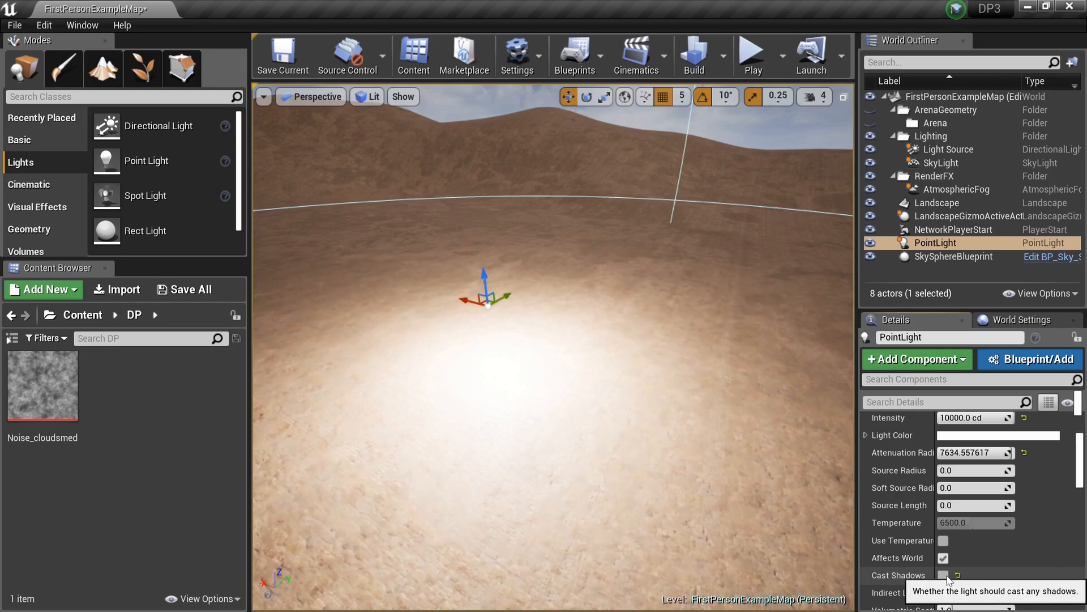
pyautogui.click(944, 576)
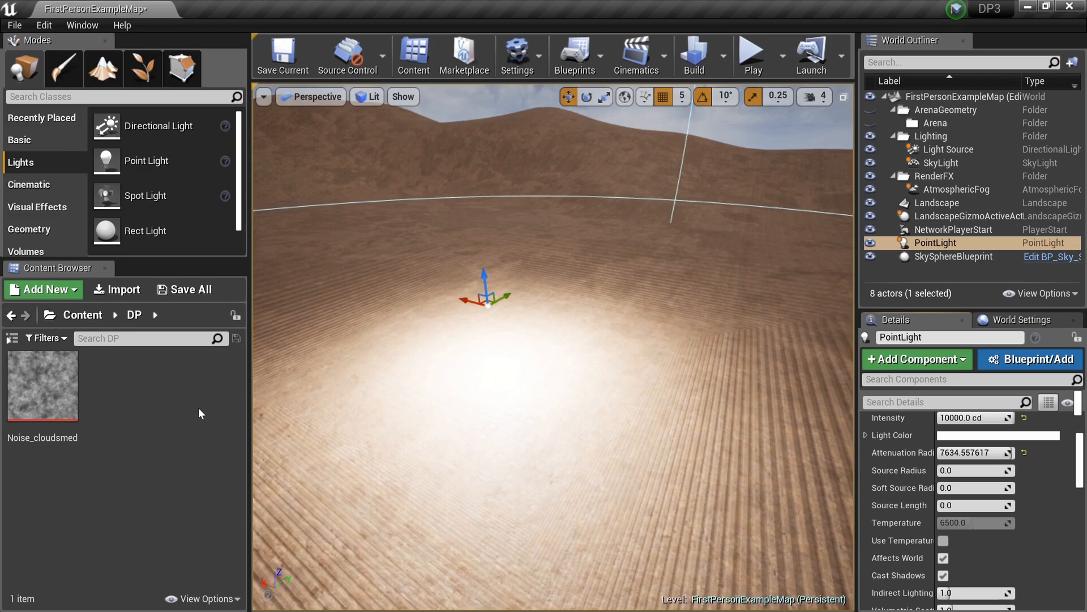
# Step: Create a new material named LF in the DP folder and open it in a docked material editor tab
pyautogui.rightClick(169, 396)
pyautogui.click(215, 331)
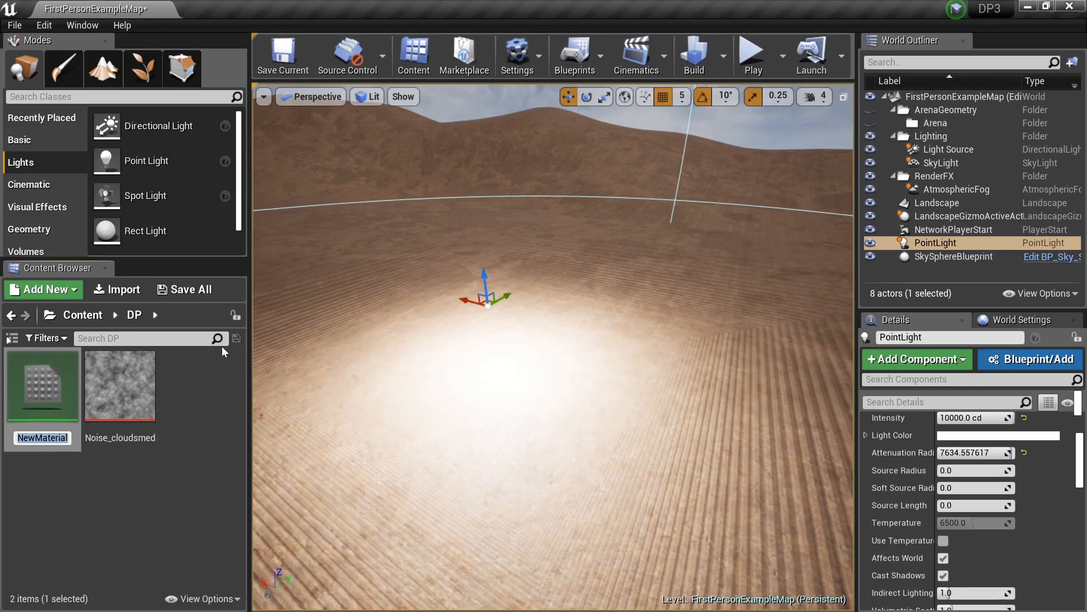
pyautogui.write('LF')
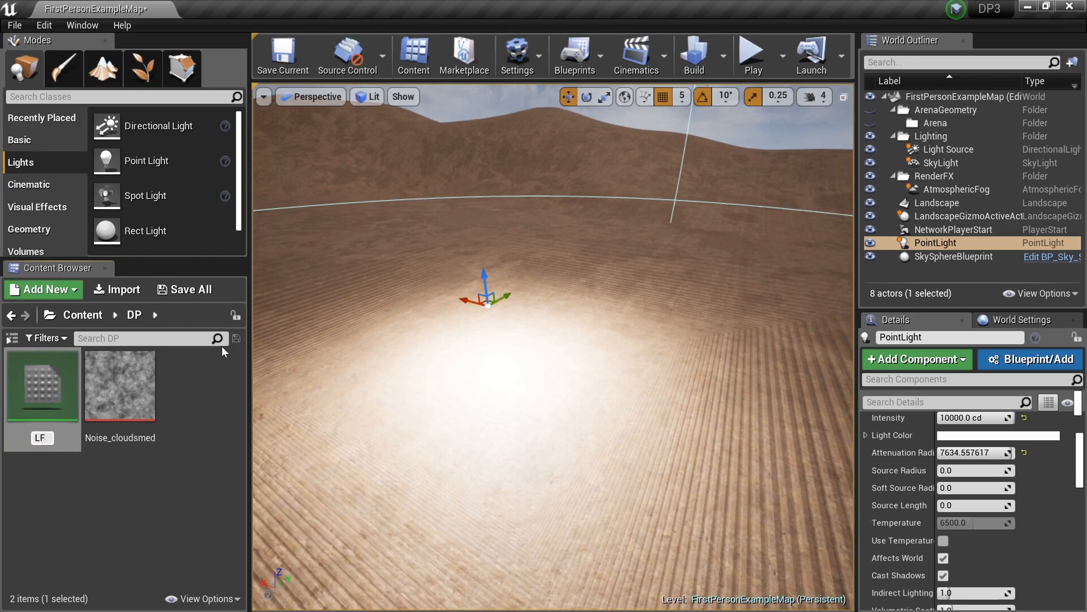
pyautogui.press('Return')
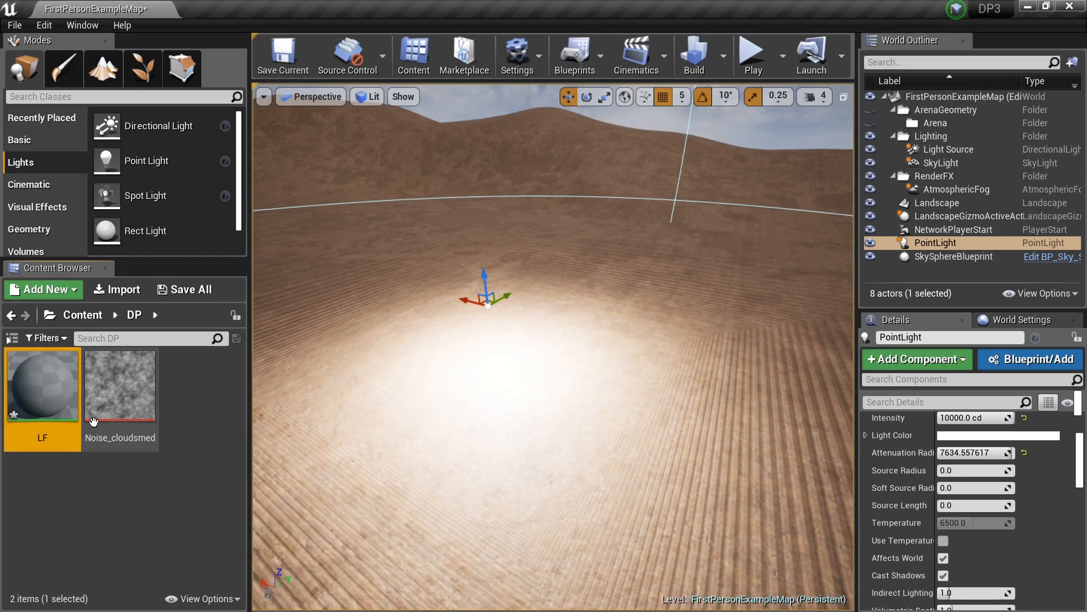
pyautogui.doubleClick(57, 404)
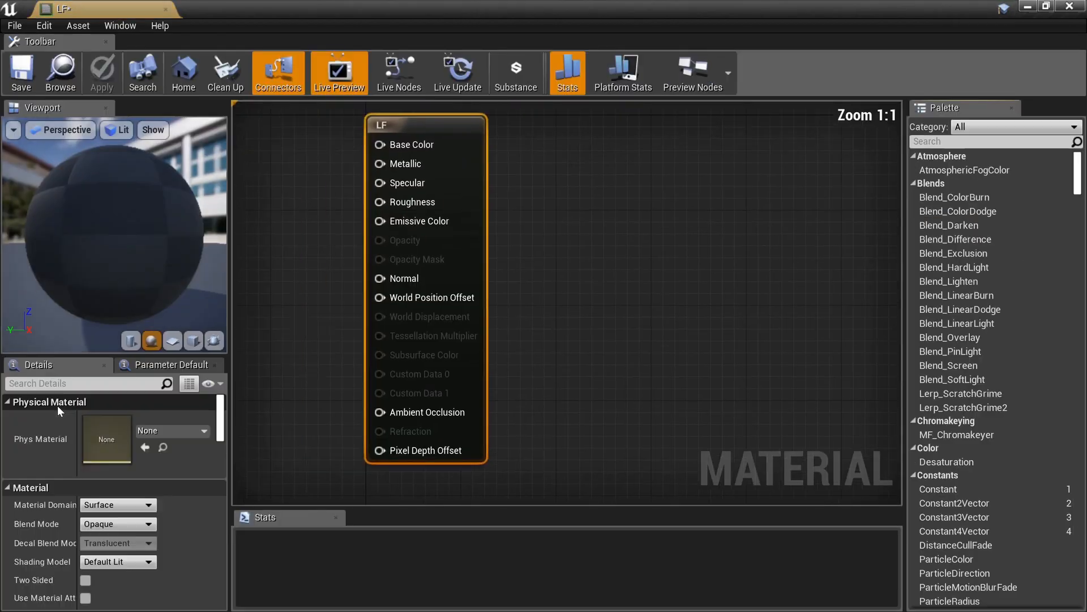
pyautogui.moveTo(147, 5); pyautogui.dragTo(257, 8)
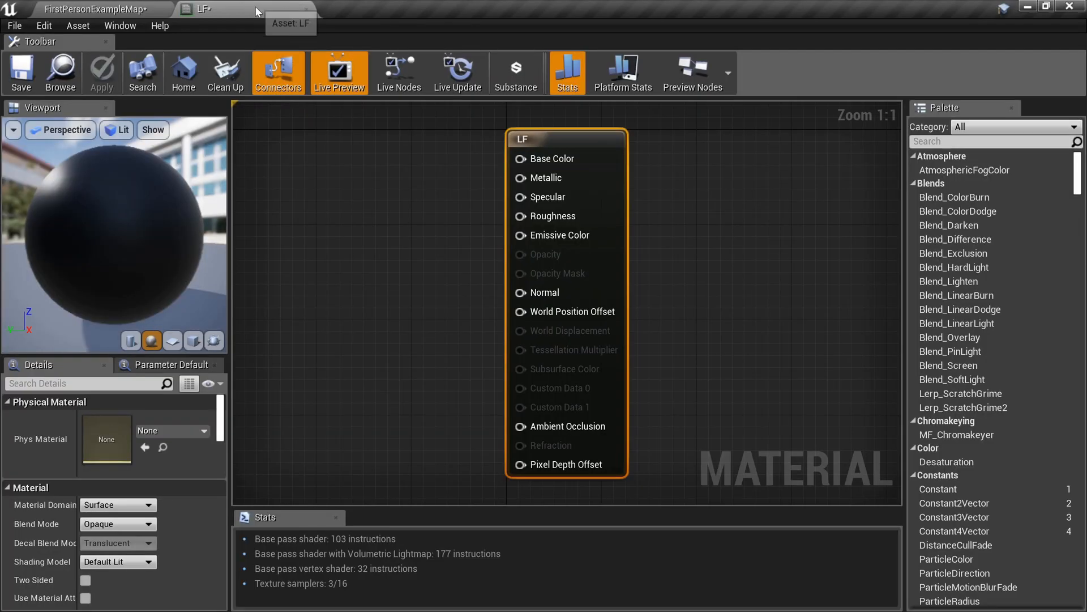
# Step: Add the Noise_cloudsmed texture to the LF material graph as a Texture Sample node beside the main material node
pyautogui.click(130, 10)
pyautogui.moveTo(120, 391); pyautogui.dragTo(309, 188)
pyautogui.moveTo(282, 238); pyautogui.dragTo(499, 300, button='right')
pyautogui.keyDown('ctrl'); pyautogui.scroll(3, 516, 291); pyautogui.keyUp('ctrl')
pyautogui.moveTo(556, 428); pyautogui.dragTo(463, 382)
pyautogui.scroll(-5, 464, 386)
pyautogui.scroll(8, 707, 322)
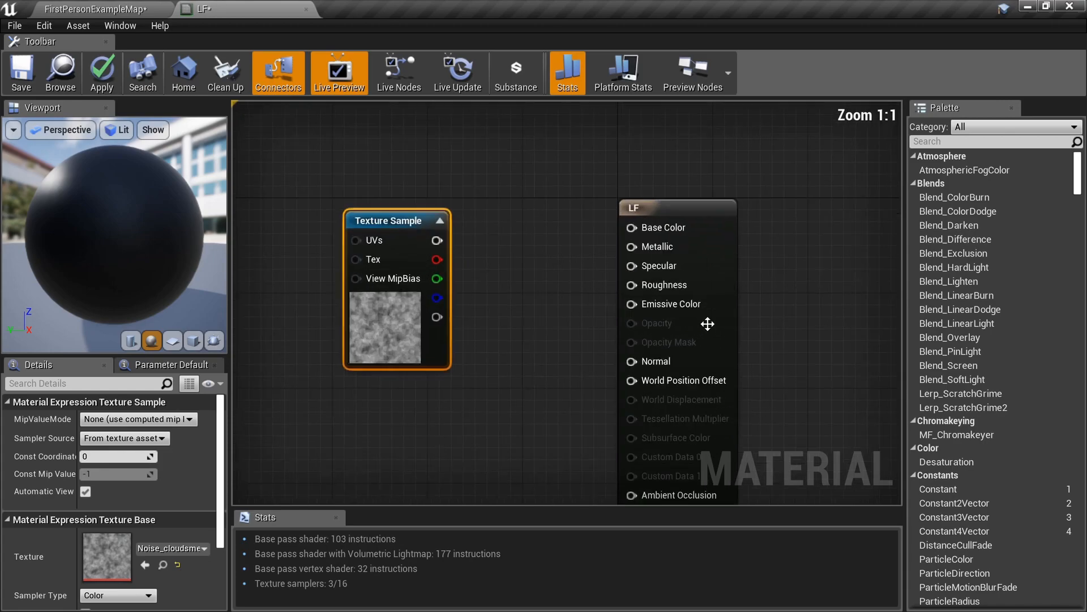
# Step: Set the LF material's Material Domain to Light Function
pyautogui.click(707, 216)
pyautogui.scroll(-3, 538, 293)
pyautogui.scroll(-1, 538, 294)
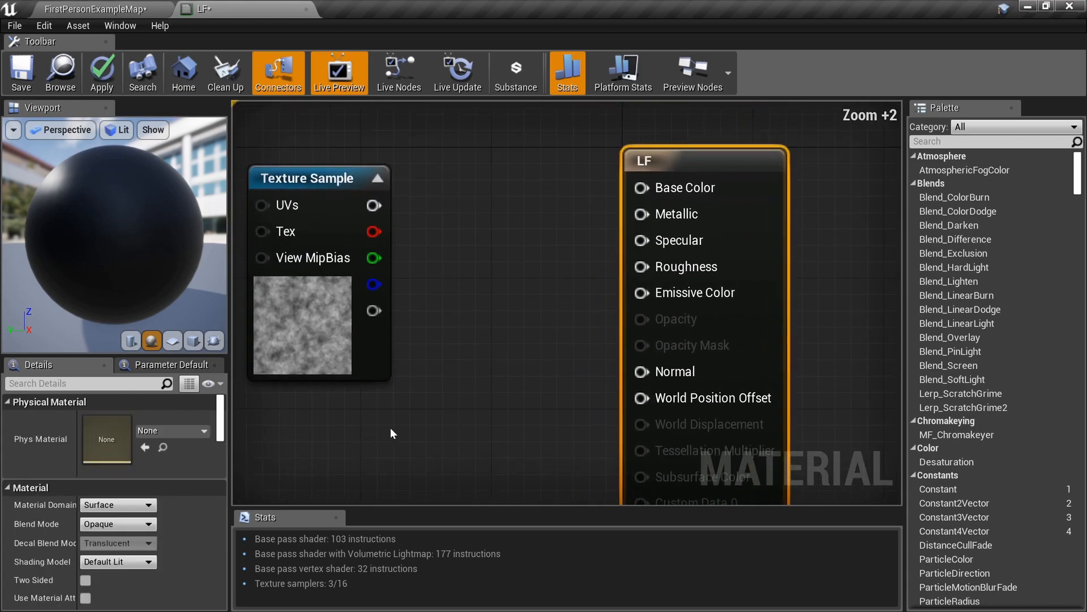
pyautogui.click(126, 505)
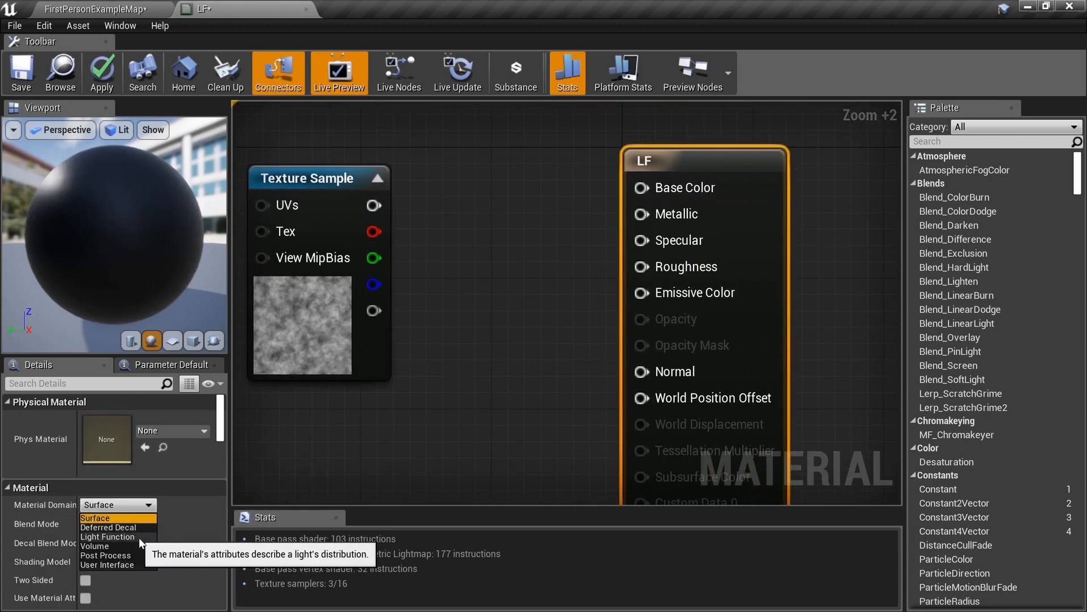
pyautogui.click(139, 541)
pyautogui.click(135, 505)
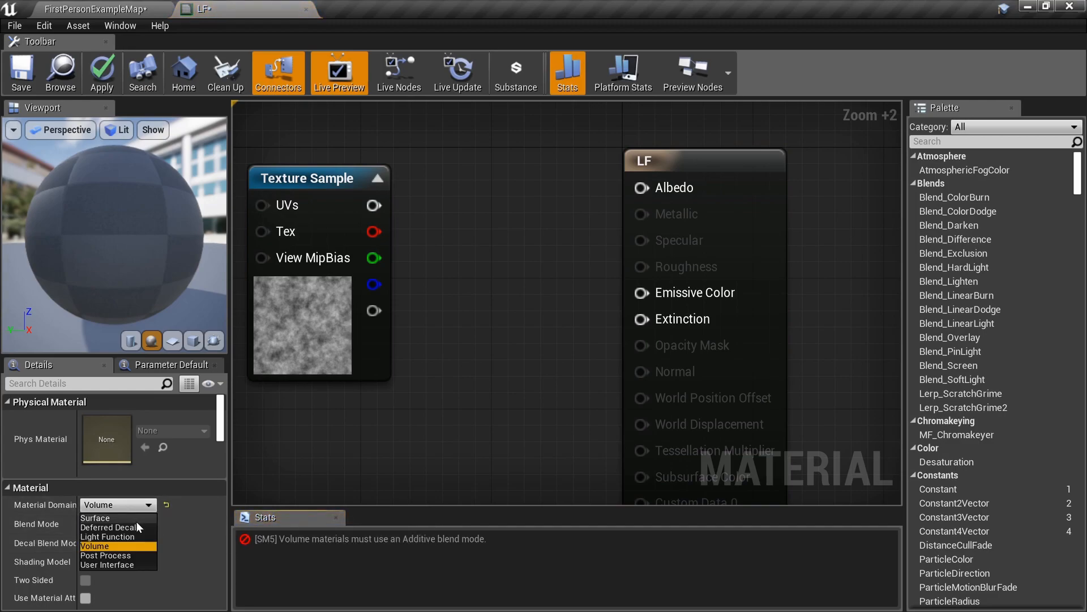
pyautogui.click(137, 534)
# Step: Rearrange the Texture Sample node and connect its RGB output to the Emissive Color input of the LF node
pyautogui.moveTo(451, 369); pyautogui.dragTo(523, 390, button='right')
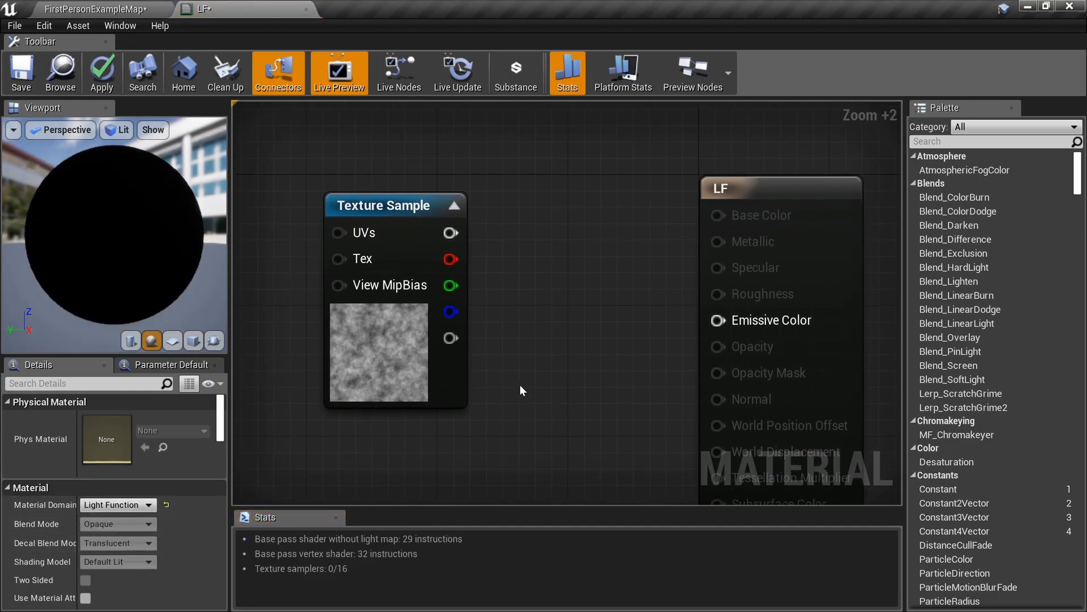
pyautogui.moveTo(399, 314); pyautogui.dragTo(398, 411)
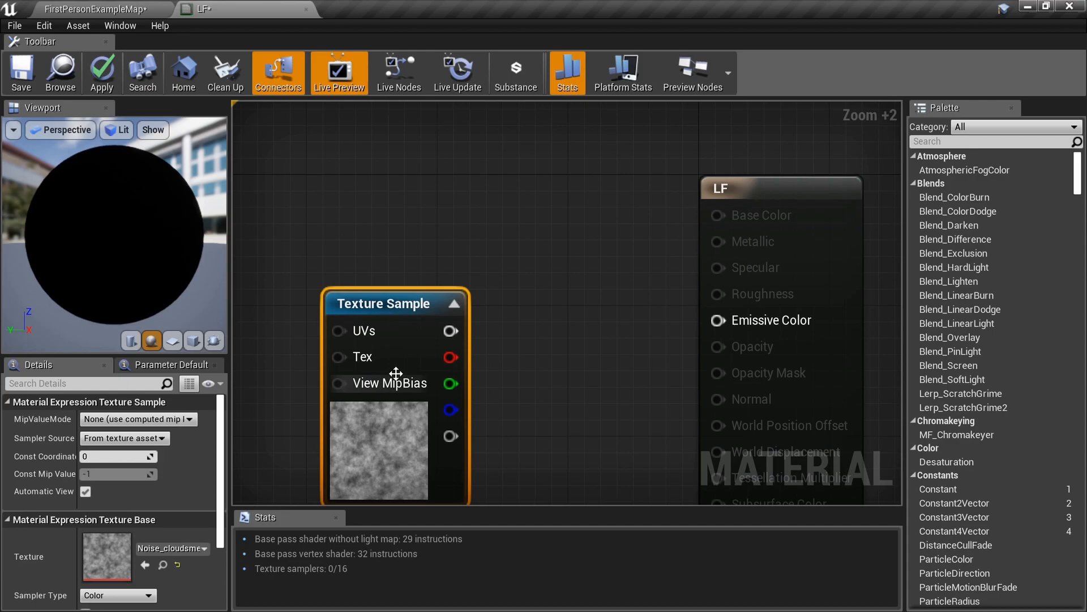
pyautogui.moveTo(405, 341); pyautogui.dragTo(466, 317, button='right')
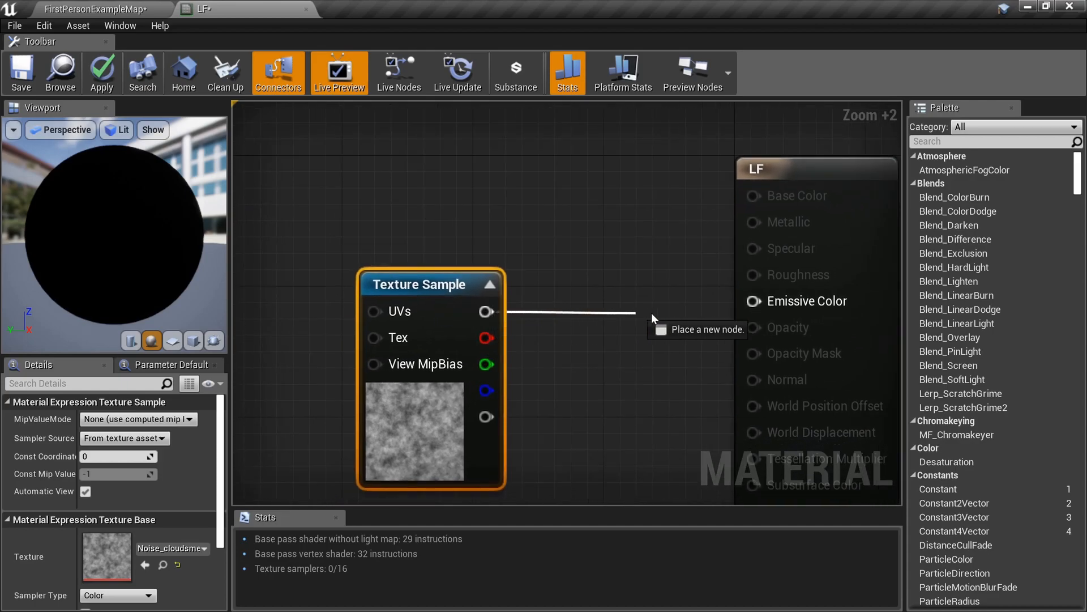
pyautogui.moveTo(762, 304); pyautogui.dragTo(762, 305)
# Step: Save the LF material and inspect the noise pattern around the preview sphere
pyautogui.moveTo(133, 259); pyautogui.dragTo(213, 275)
pyautogui.hotkey('ctrl', 's')
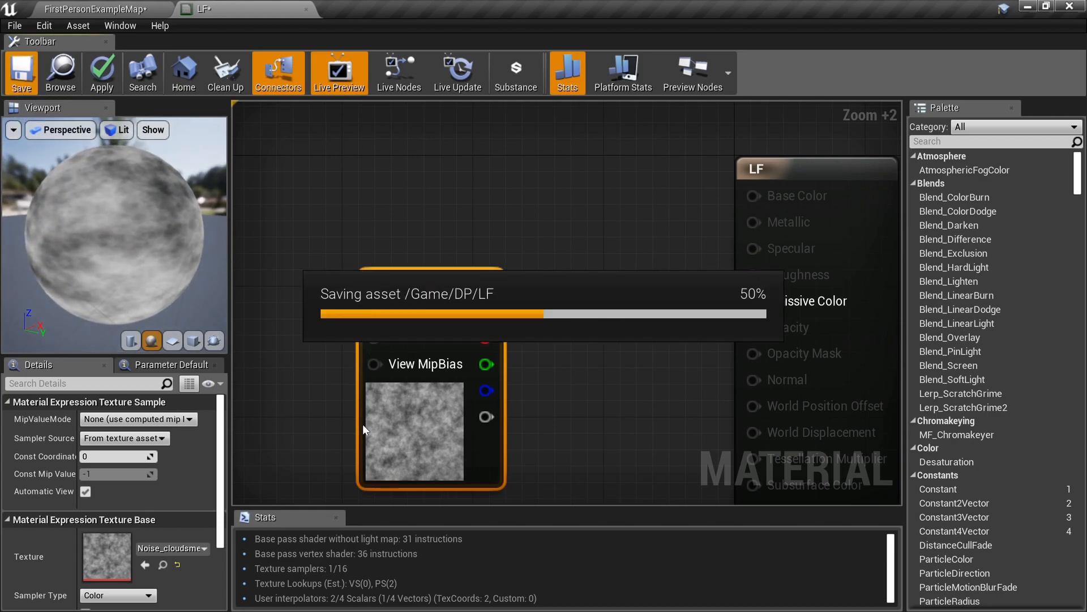
pyautogui.moveTo(192, 265); pyautogui.dragTo(217, 305)
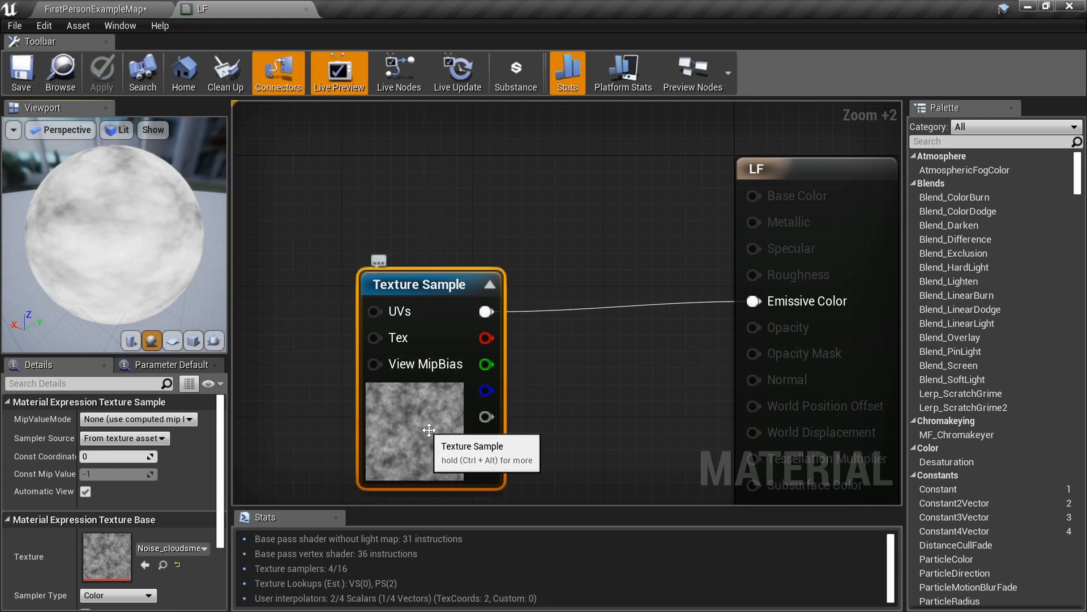
# Step: Return to the FirstPersonExampleMap level and reposition the point light over the desert ground
pyautogui.click(89, 7)
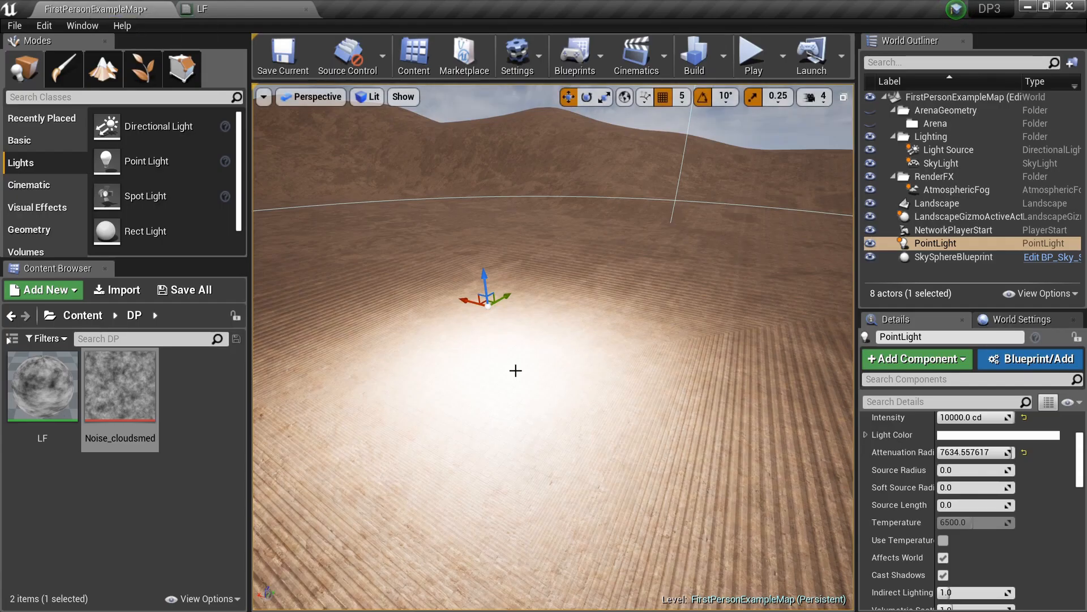
pyautogui.moveTo(490, 306); pyautogui.dragTo(512, 418)
pyautogui.click(540, 369)
pyautogui.moveTo(541, 368); pyautogui.dragTo(512, 334, button='right')
pyautogui.click(524, 281)
pyautogui.moveTo(524, 280); pyautogui.dragTo(524, 300)
pyautogui.moveTo(525, 300); pyautogui.dragTo(652, 310, button='right')
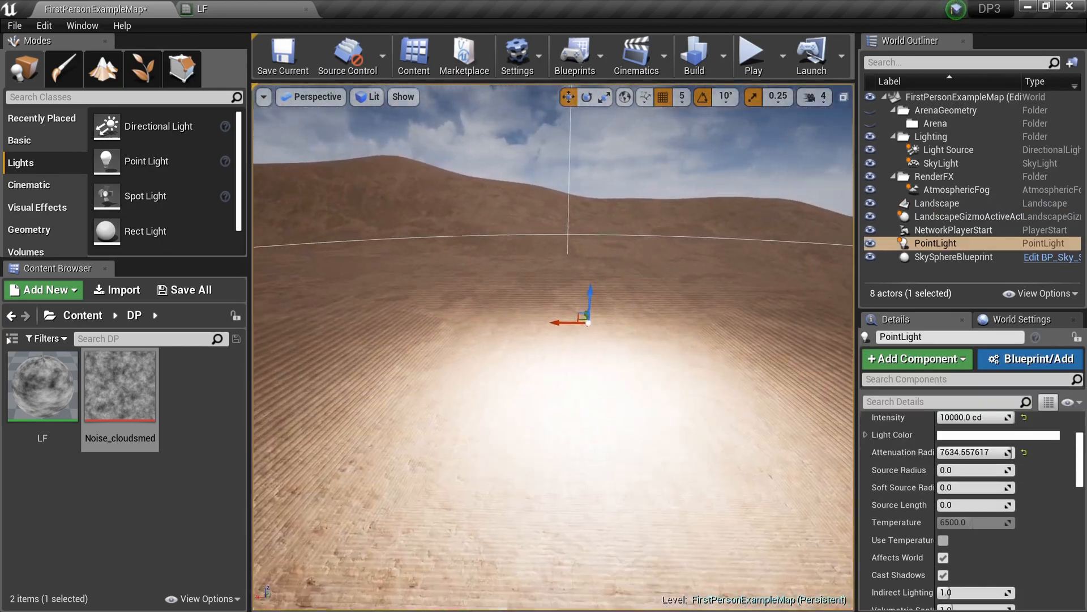
# Step: Widen the Details area and assign the LF material as the point light's Light Function Material
pyautogui.scroll(3, 976, 478)
pyautogui.scroll(-10, 977, 470)
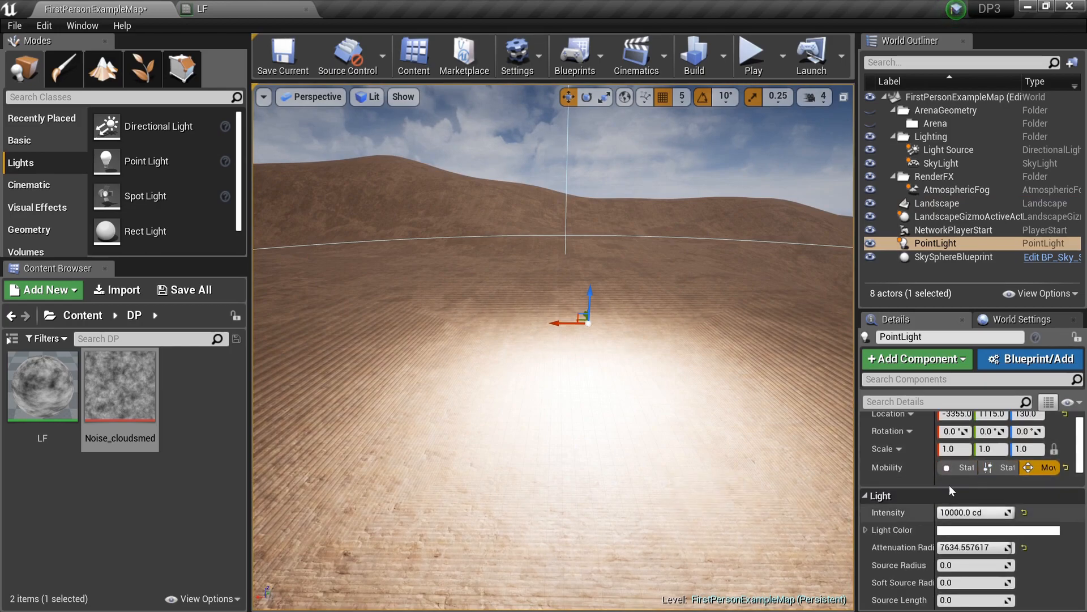
pyautogui.scroll(-6, 969, 470)
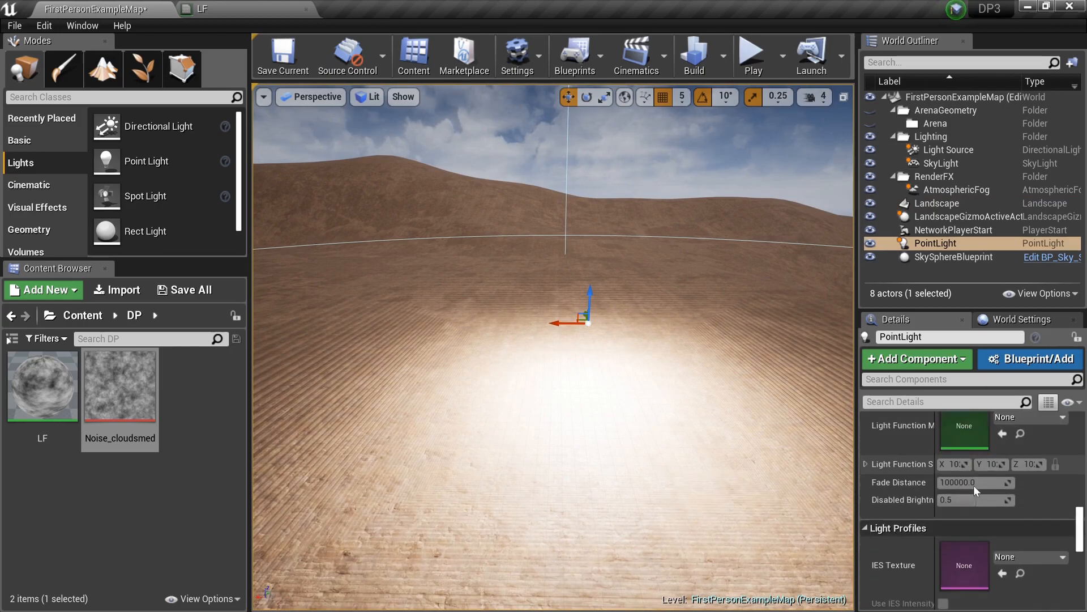
pyautogui.scroll(5, 957, 481)
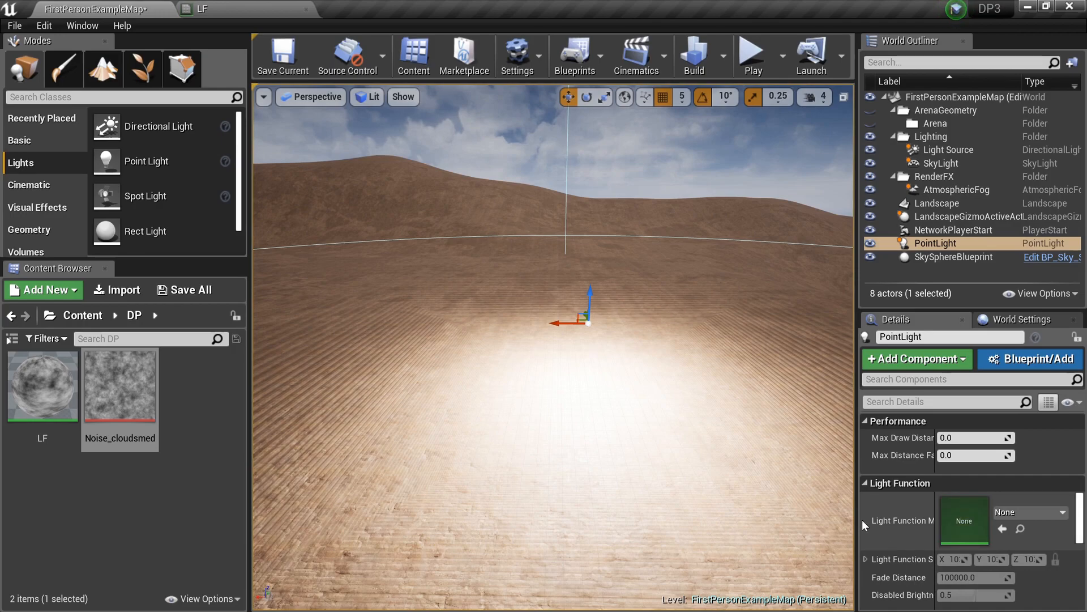
pyautogui.moveTo(857, 519); pyautogui.dragTo(795, 512)
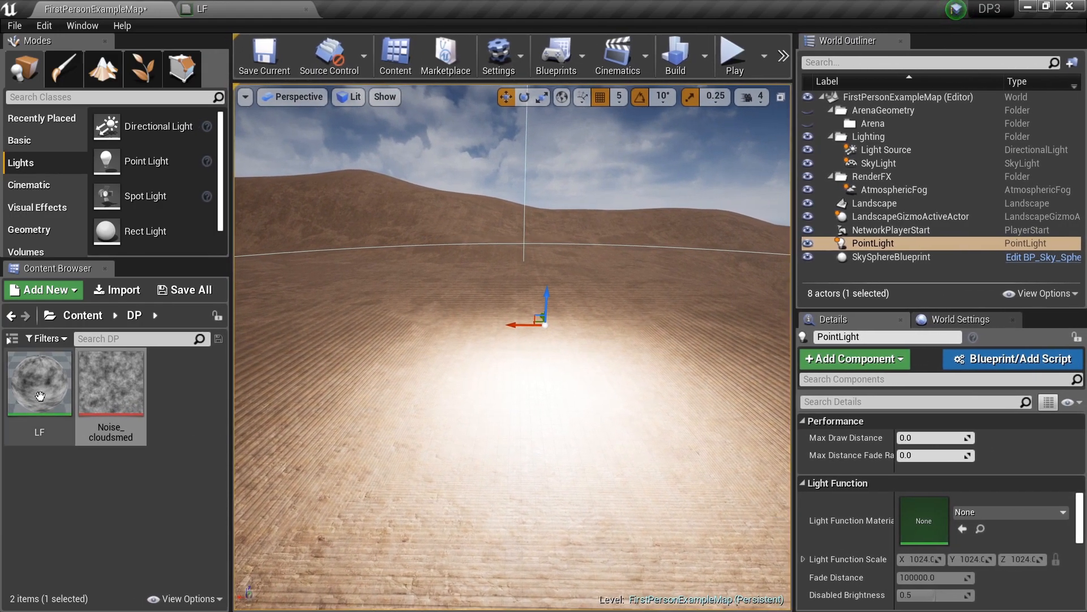
pyautogui.moveTo(40, 395); pyautogui.dragTo(920, 514)
# Step: Disable Cast Shadows on the point light and slide the light sideways across the desert ground
pyautogui.moveTo(737, 477); pyautogui.dragTo(567, 316, button='right')
pyautogui.moveTo(503, 258); pyautogui.dragTo(540, 277)
pyautogui.scroll(10, 905, 466)
pyautogui.scroll(-5, 912, 552)
pyautogui.click(903, 551)
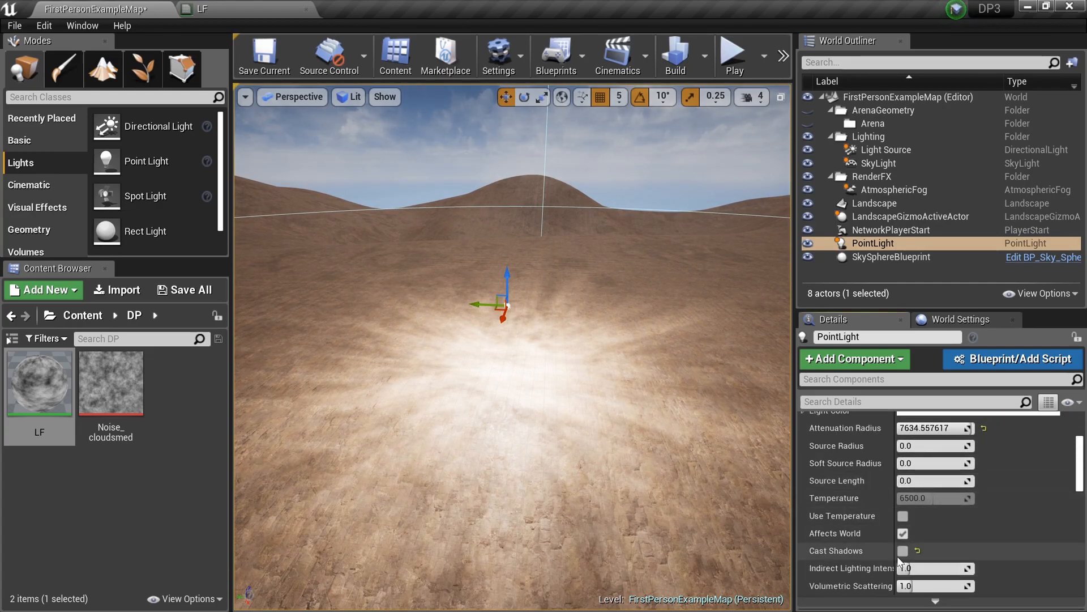
pyautogui.moveTo(476, 303); pyautogui.dragTo(659, 315)
pyautogui.moveTo(660, 315); pyautogui.dragTo(694, 310, button='right')
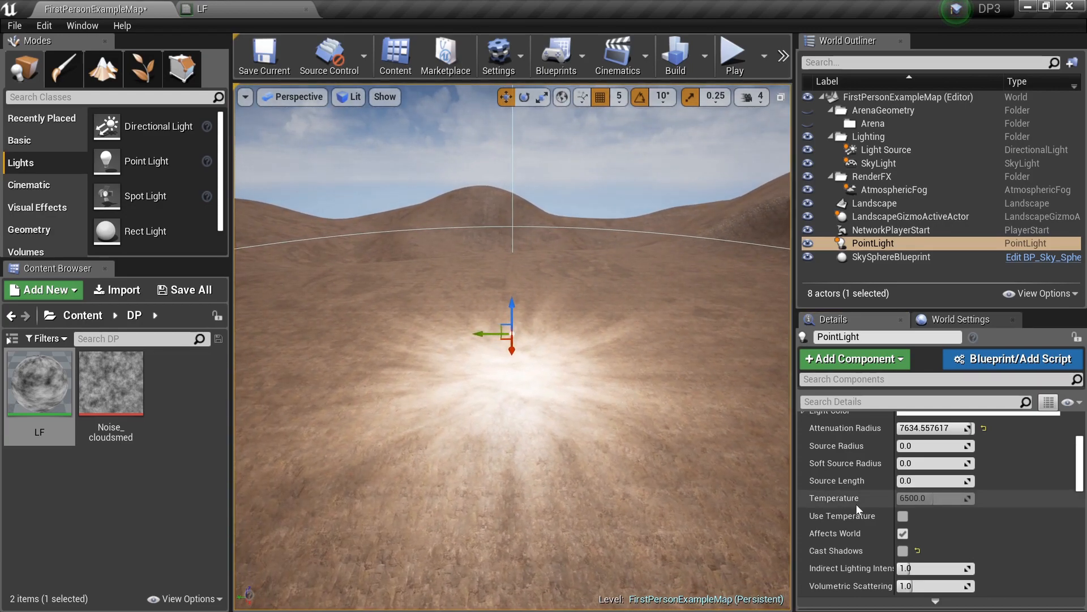
# Step: Toggle the point light's Cast Shadows option for comparison and reposition the light over the terrain
pyautogui.click(903, 551)
pyautogui.moveTo(505, 296); pyautogui.dragTo(506, 297, button='right')
pyautogui.moveTo(501, 295)
pyautogui.mouseDown()
pyautogui.moveTo(498, 345)
pyautogui.moveTo(503, 269)
pyautogui.moveTo(522, 301)
pyautogui.mouseUp()
pyautogui.moveTo(522, 301); pyautogui.dragTo(512, 291, button='right')
# Step: Duplicate the point light twice along the ground and move the second copy higher above the terrain
pyautogui.keyDown('alt'); pyautogui.moveTo(484, 335); pyautogui.dragTo(599, 336); pyautogui.keyUp('alt')
pyautogui.moveTo(601, 336); pyautogui.dragTo(606, 338, button='right')
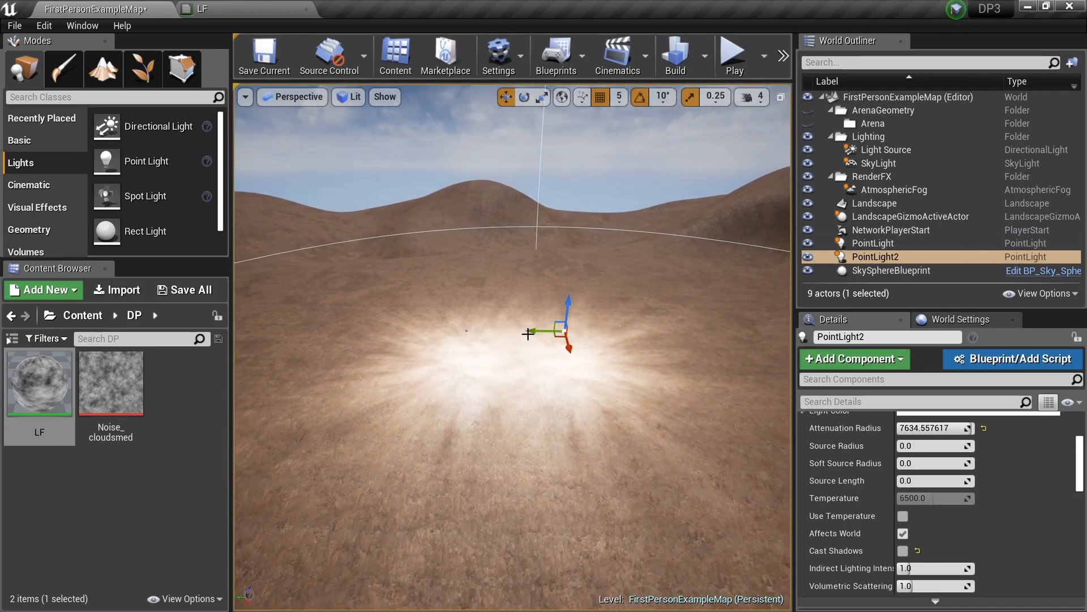
pyautogui.keyDown('alt'); pyautogui.moveTo(526, 334); pyautogui.dragTo(583, 332); pyautogui.keyUp('alt')
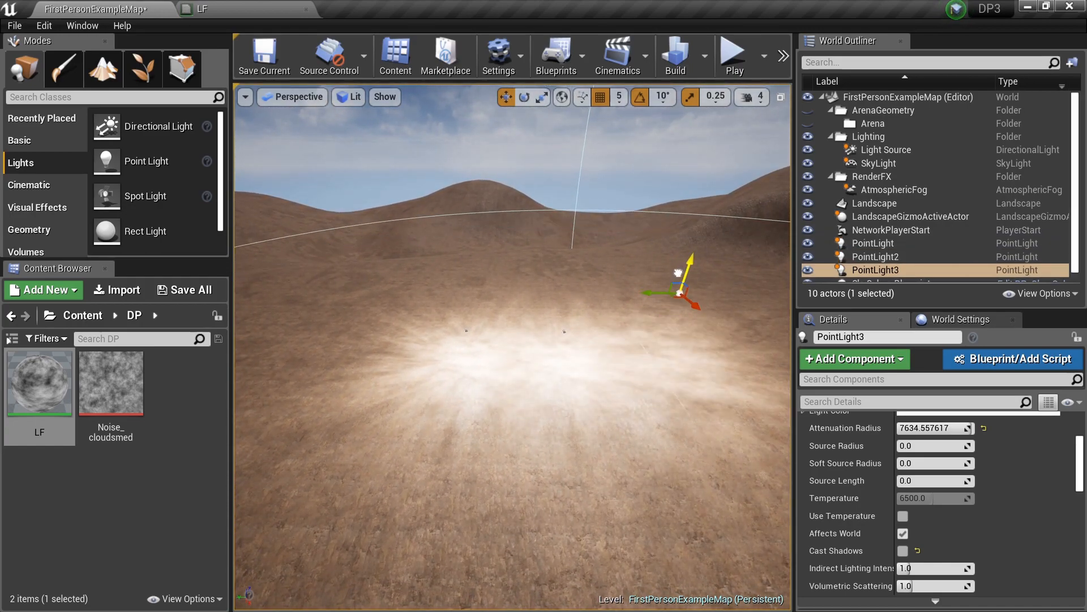
pyautogui.click(667, 256)
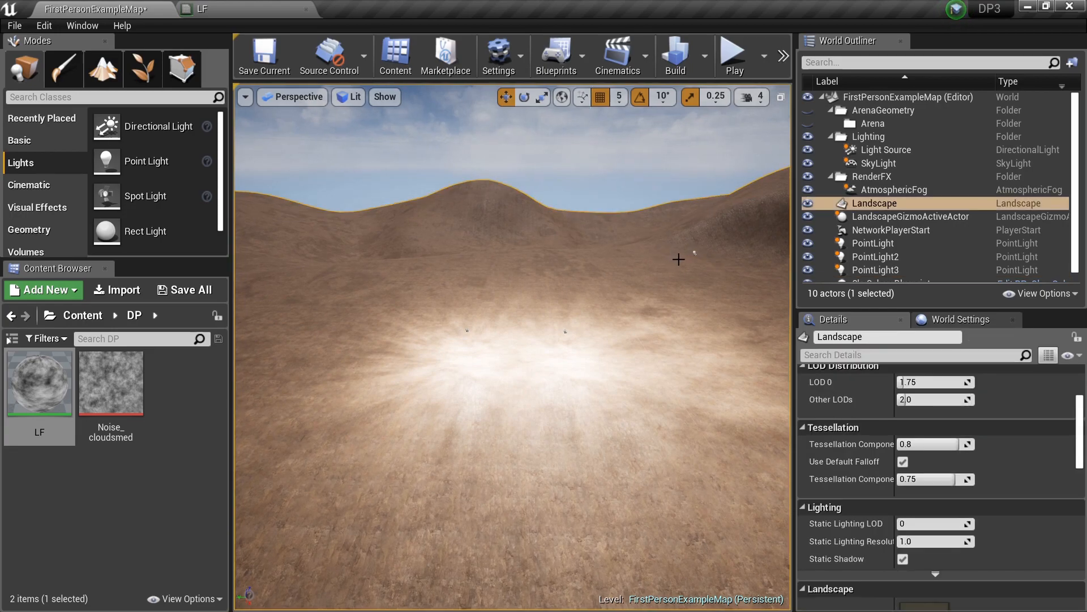
pyautogui.hotkey('ctrl', 'z')
pyautogui.moveTo(676, 257); pyautogui.dragTo(495, 261)
pyautogui.moveTo(544, 226); pyautogui.dragTo(548, 222, button='right')
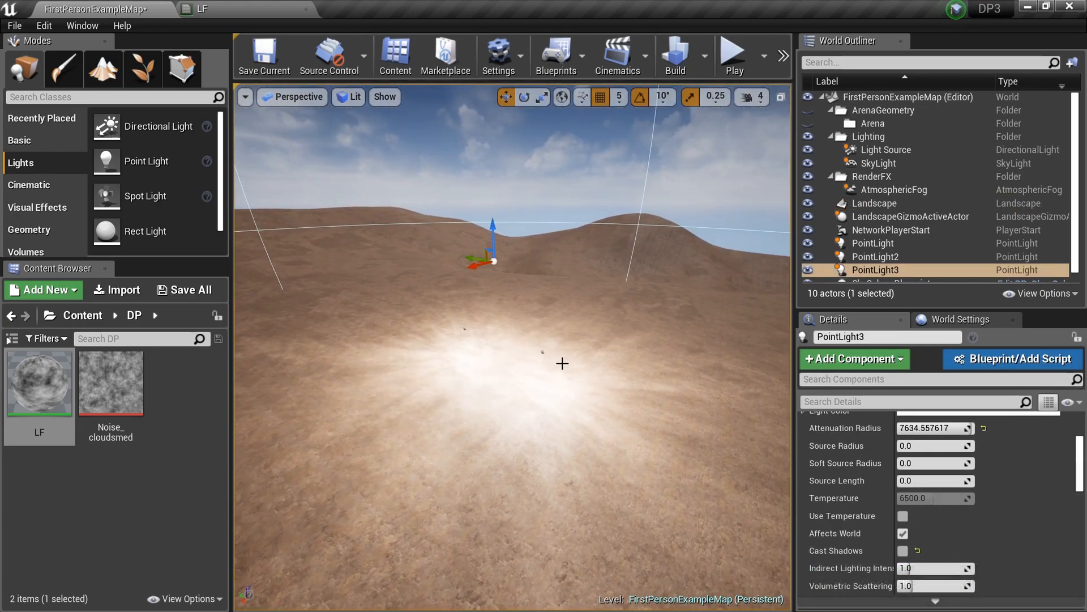
# Step: Delete all three point lights from the level
pyautogui.press('Delete')
pyautogui.moveTo(563, 363); pyautogui.dragTo(570, 333, button='right')
pyautogui.click(649, 295)
pyautogui.press('Delete')
pyautogui.moveTo(651, 298); pyautogui.dragTo(770, 264, button='right')
pyautogui.click(587, 273)
pyautogui.press('Delete')
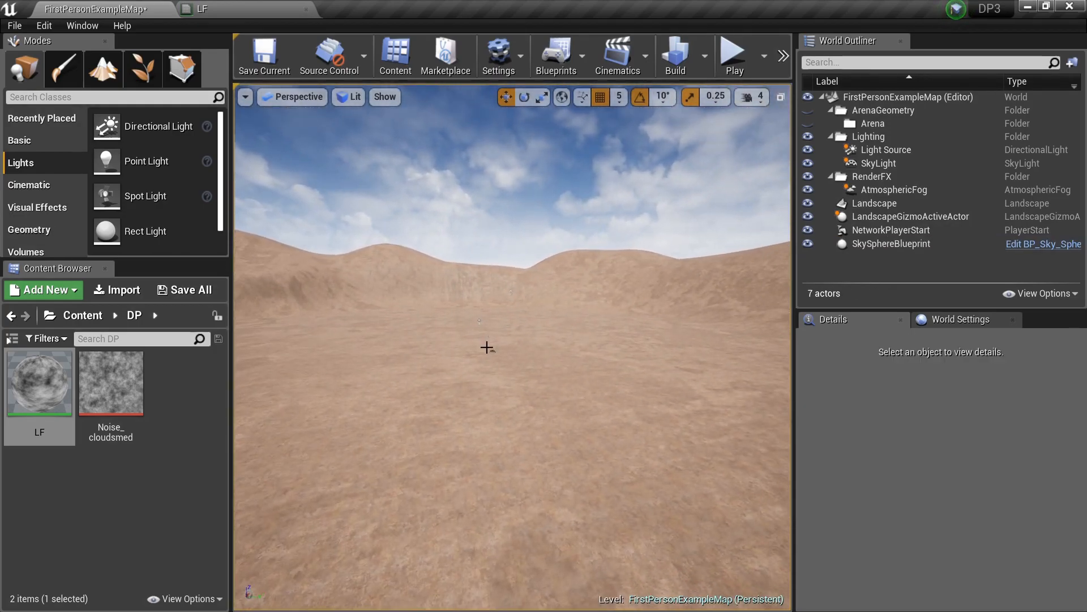
# Step: Play-test the desert level in full screen to examine its lighting without point lights, then return to the normal editor layout
pyautogui.click(449, 352)
pyautogui.press('F11')
pyautogui.hotkey('alt', 'p')
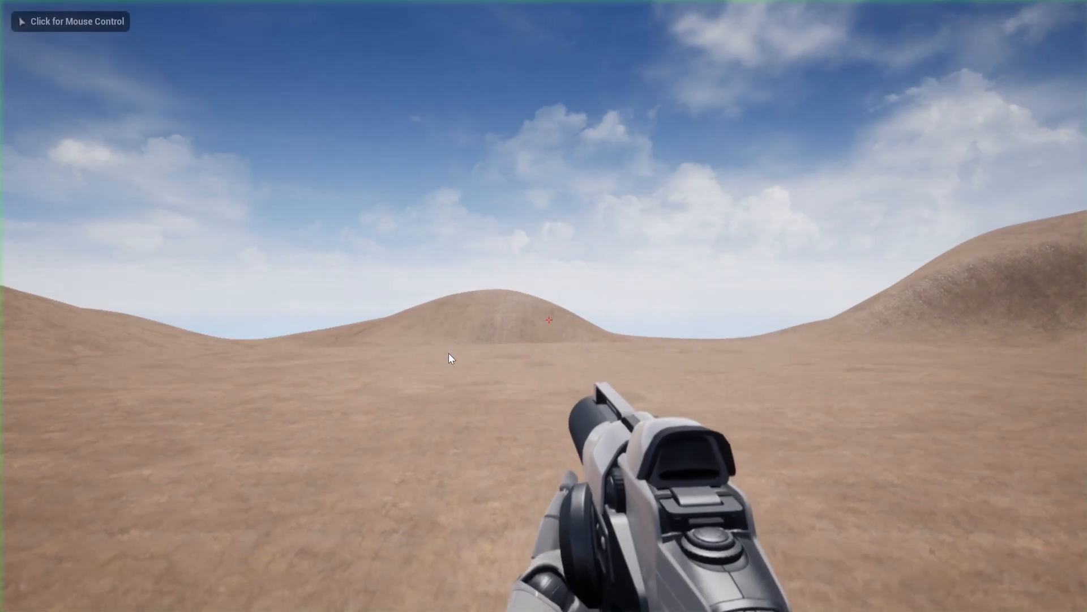
pyautogui.click(449, 353)
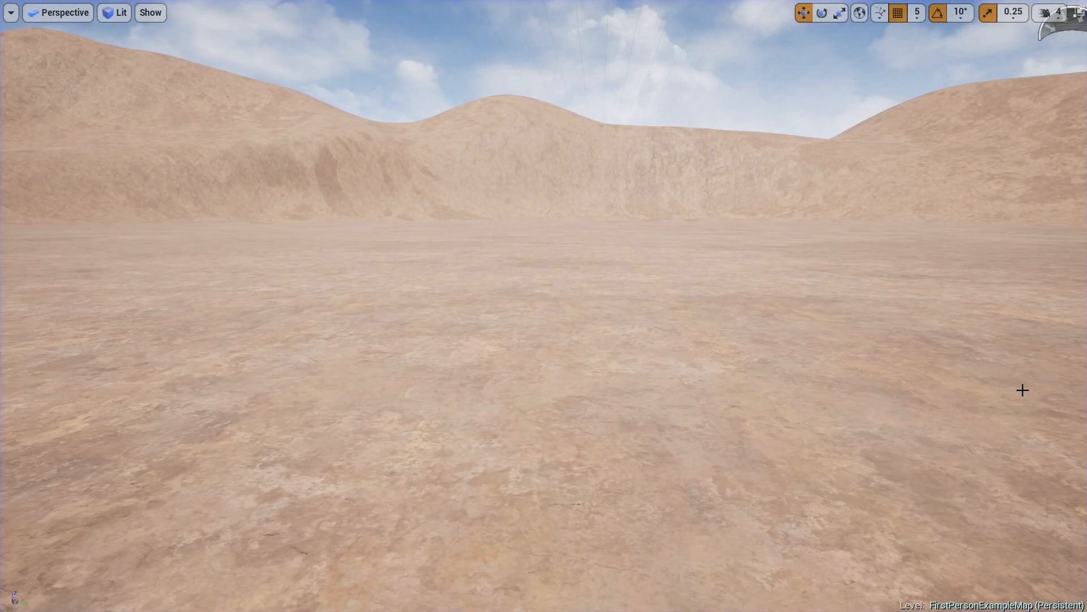
pyautogui.press('F11')
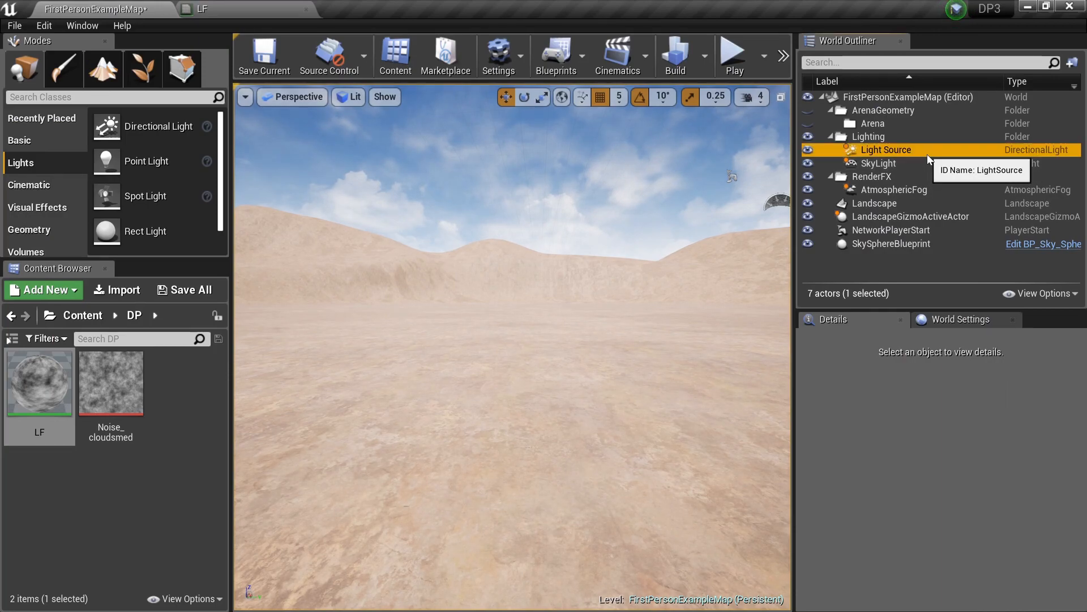
# Step: Assign the LF material as the Light Function Material of the directional Light Source and inspect the terrain
pyautogui.click(906, 151)
pyautogui.scroll(3, 922, 555)
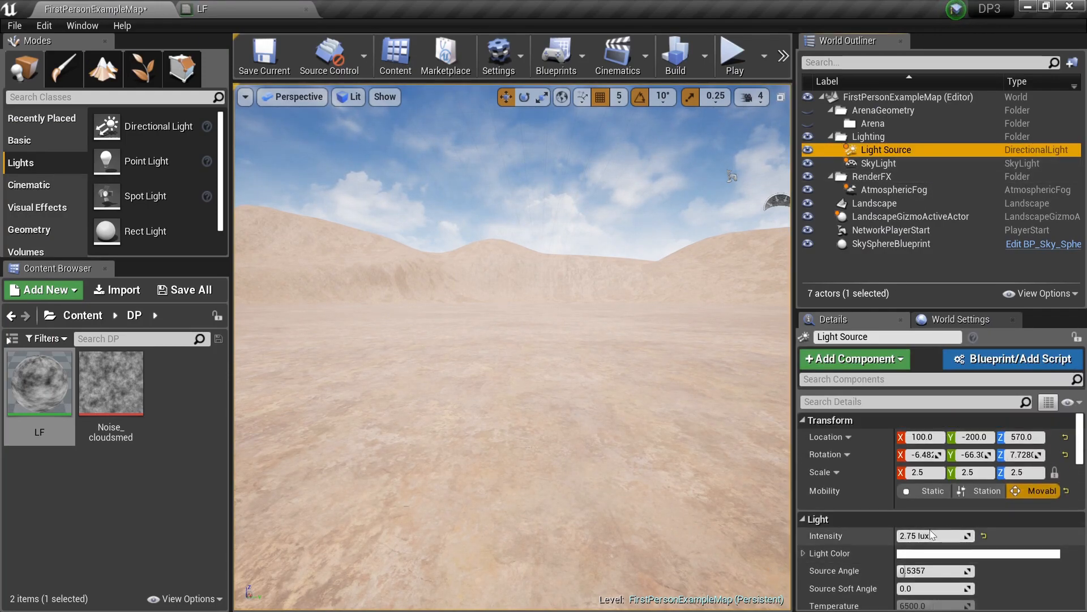
pyautogui.scroll(-15, 923, 544)
pyautogui.scroll(-5, 925, 530)
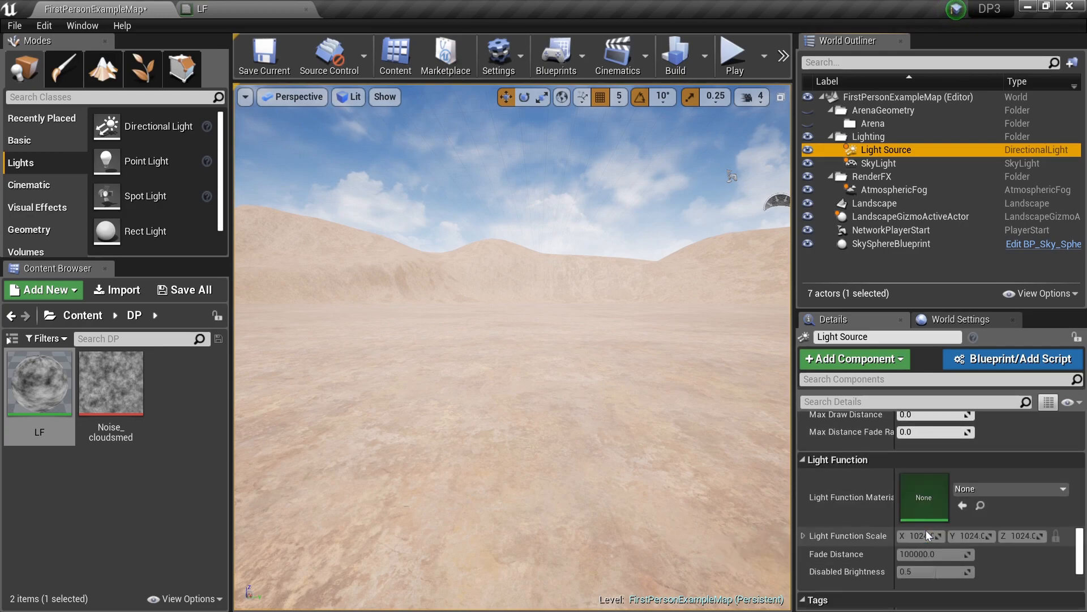
pyautogui.moveTo(38, 402); pyautogui.dragTo(936, 487)
pyautogui.moveTo(507, 370)
pyautogui.mouseDown(button='right')
pyautogui.moveTo(510, 419)
pyautogui.moveTo(558, 433)
pyautogui.moveTo(504, 416)
pyautogui.moveTo(552, 397)
pyautogui.moveTo(524, 343)
pyautogui.moveTo(561, 348)
pyautogui.moveTo(510, 374)
pyautogui.mouseUp(button='right')
pyautogui.press('w')
# Step: Return to the LF material graph and add a Panner node beside the Texture Sample node
pyautogui.click(256, 12)
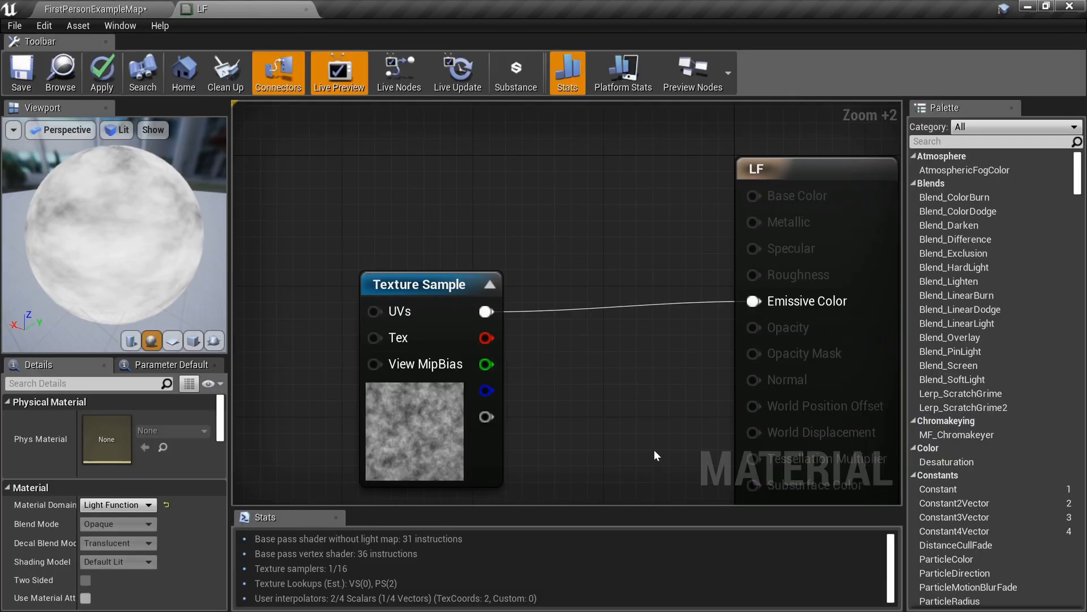
pyautogui.scroll(-5, 657, 453)
pyautogui.moveTo(387, 432); pyautogui.dragTo(509, 328, button='right')
pyautogui.scroll(7, 520, 347)
pyautogui.rightClick(498, 324)
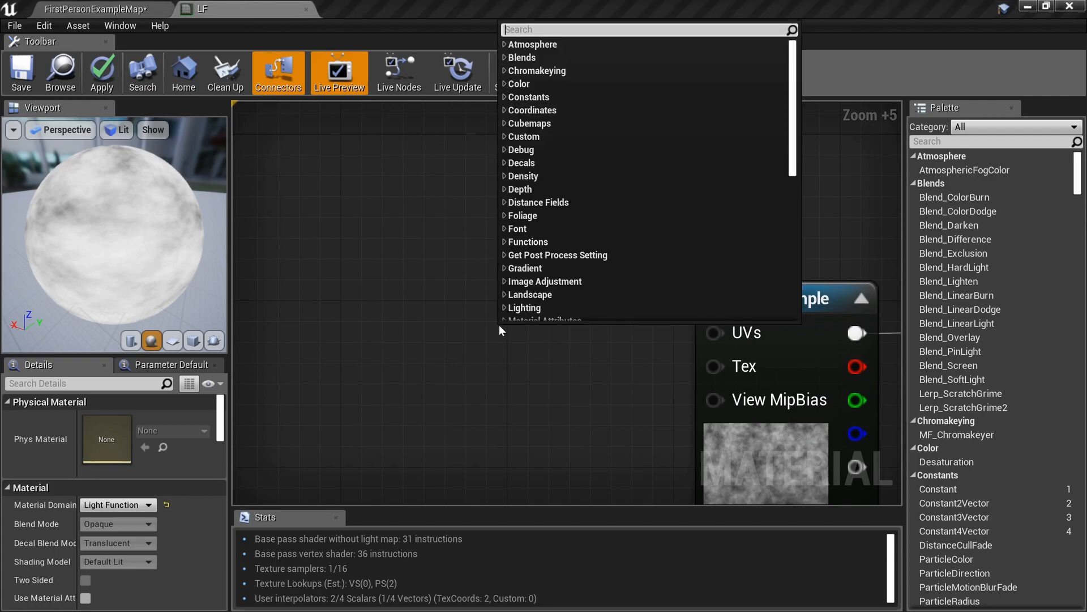
pyautogui.write('pa')
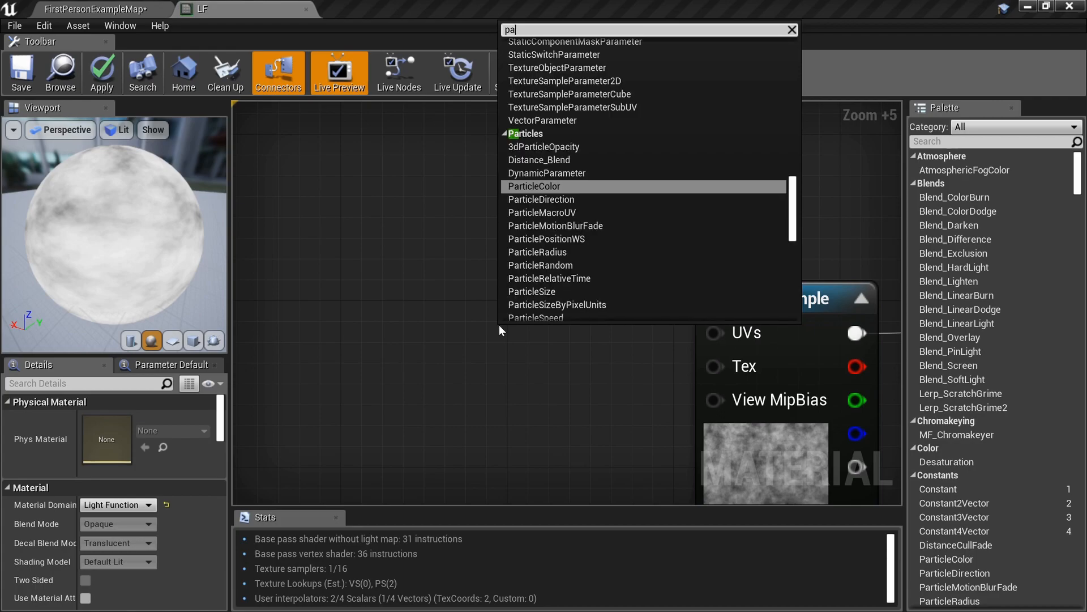
pyautogui.write('nner')
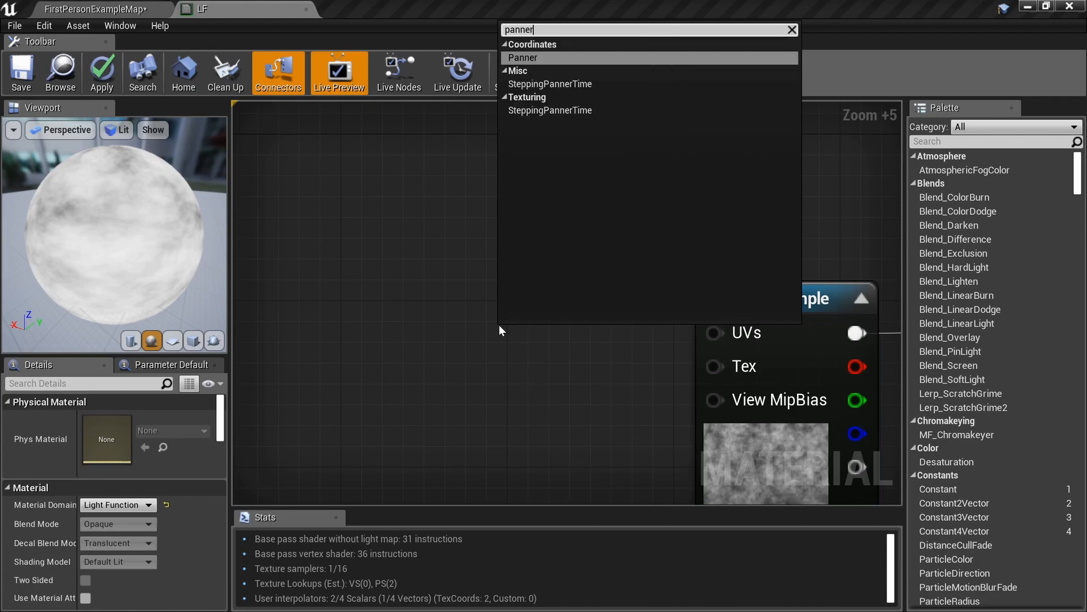
pyautogui.press('Return')
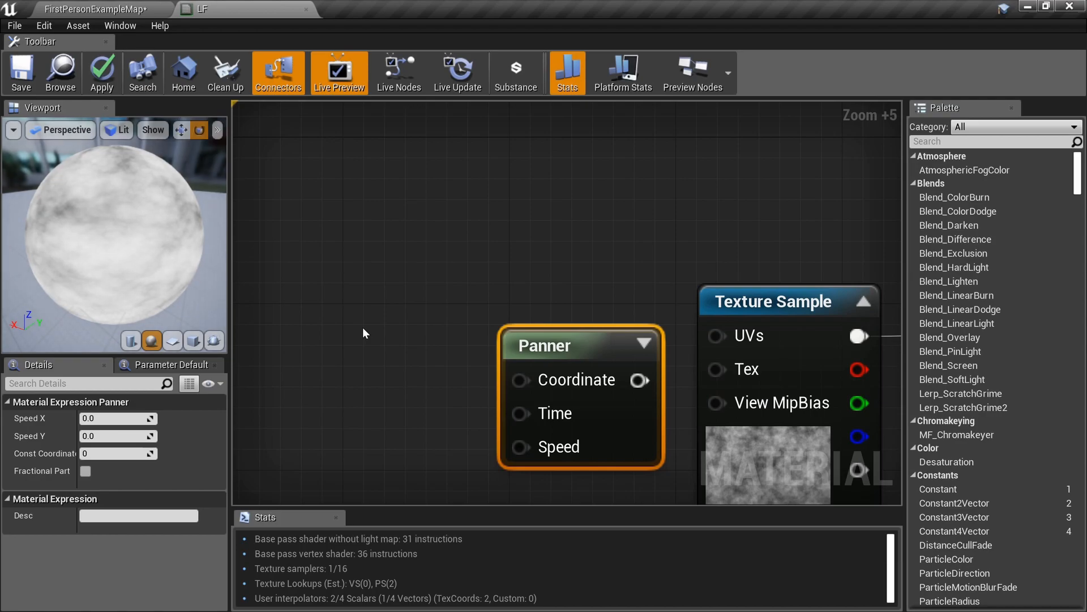
# Step: Add a TextureCoordinate node to the LF graph on the input side of the Panner node
pyautogui.rightClick(364, 328)
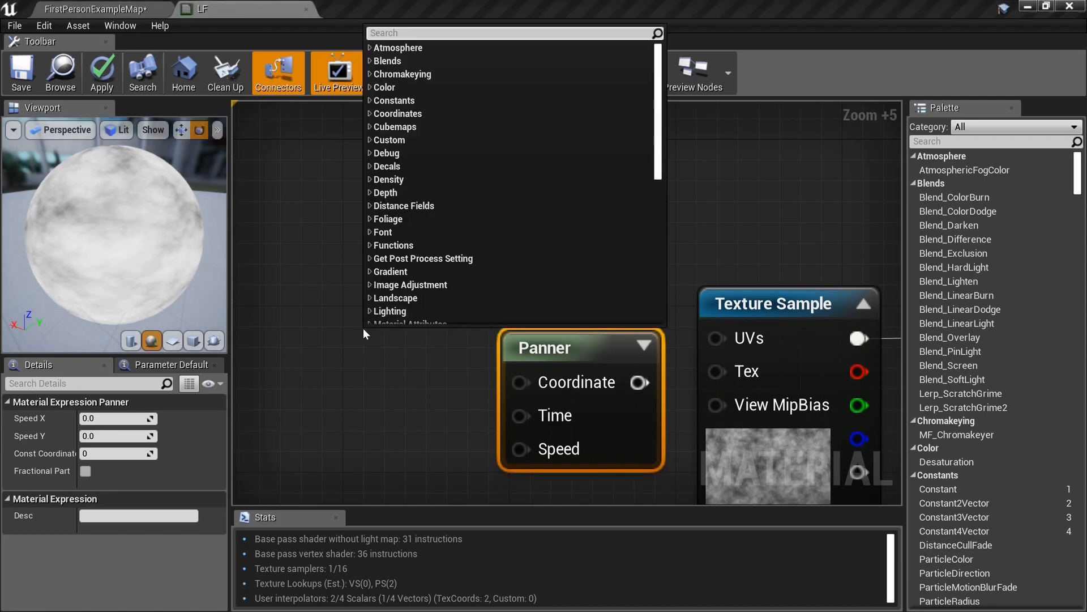
pyautogui.write('textu')
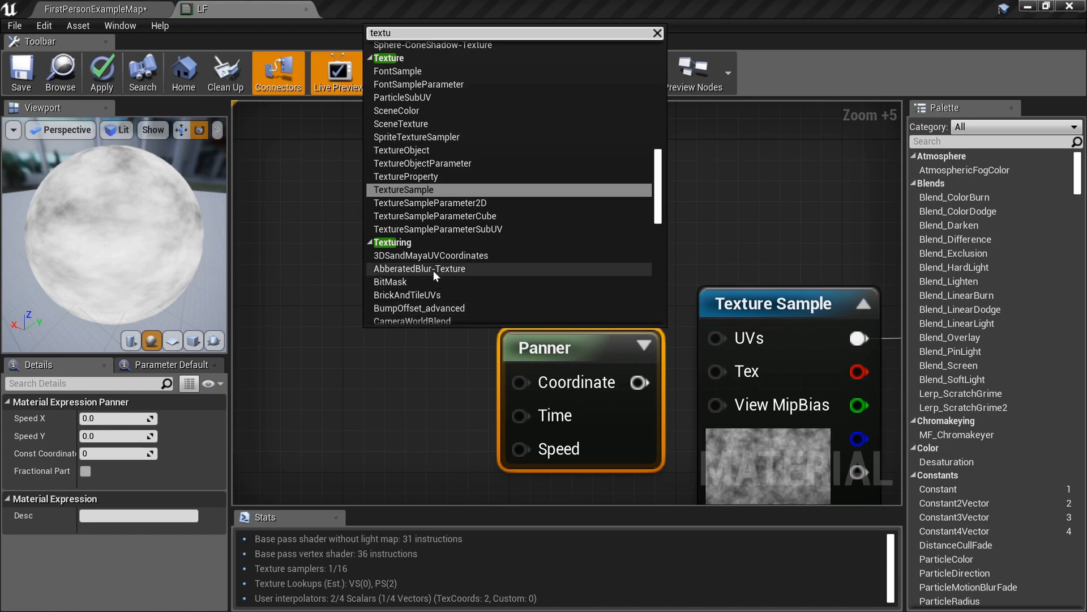
pyautogui.write('c')
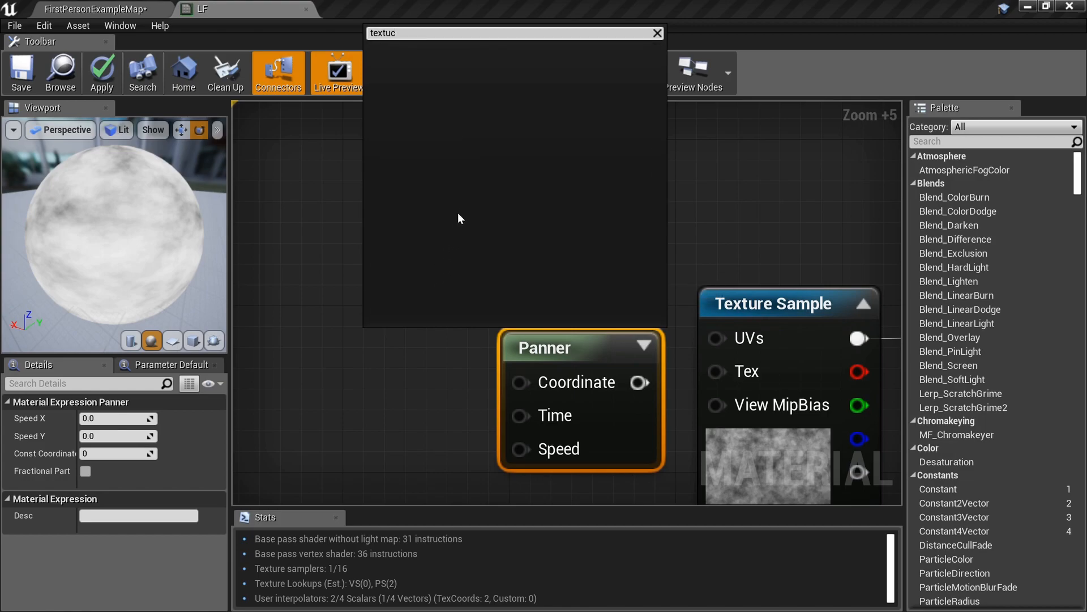
pyautogui.press('BackSpace')
pyautogui.press('BackSpace')
pyautogui.press('BackSpace')
pyautogui.press('BackSpace')
pyautogui.press('BackSpace')
pyautogui.press('BackSpace')
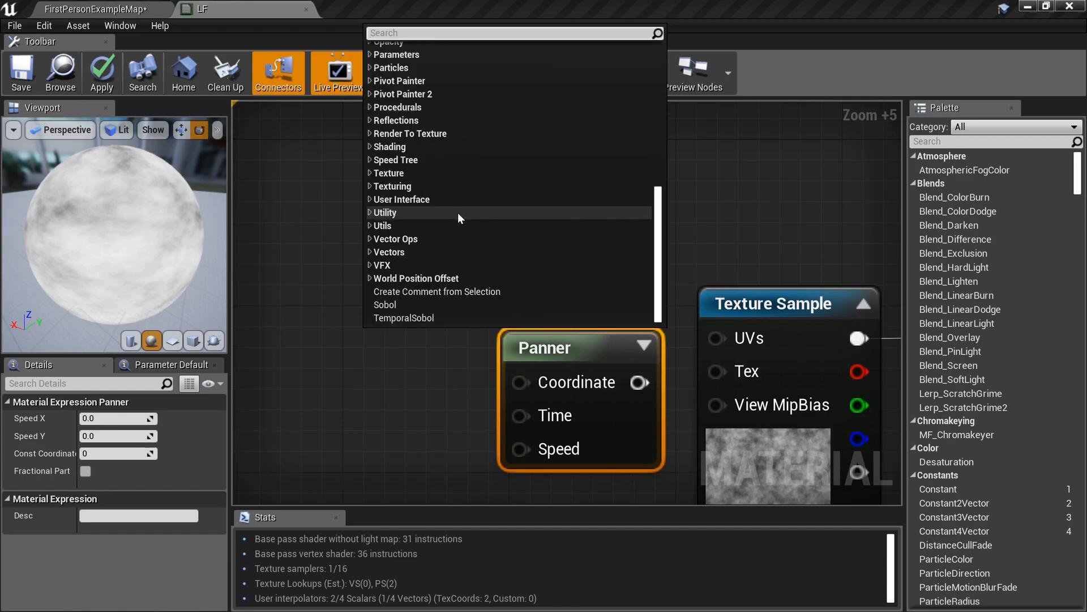
pyautogui.write('textuv')
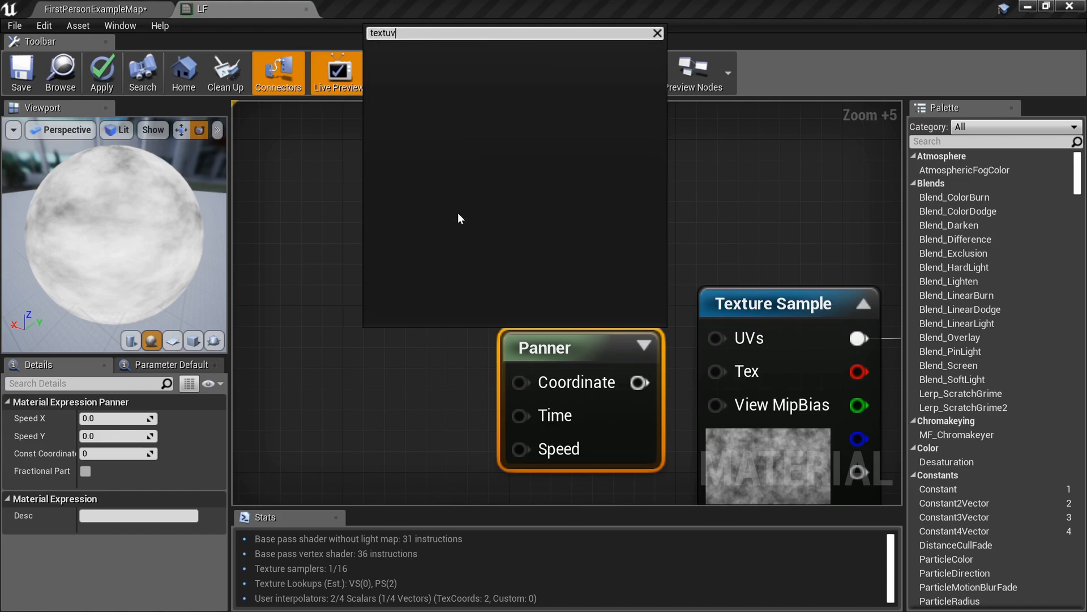
pyautogui.press('BackSpace')
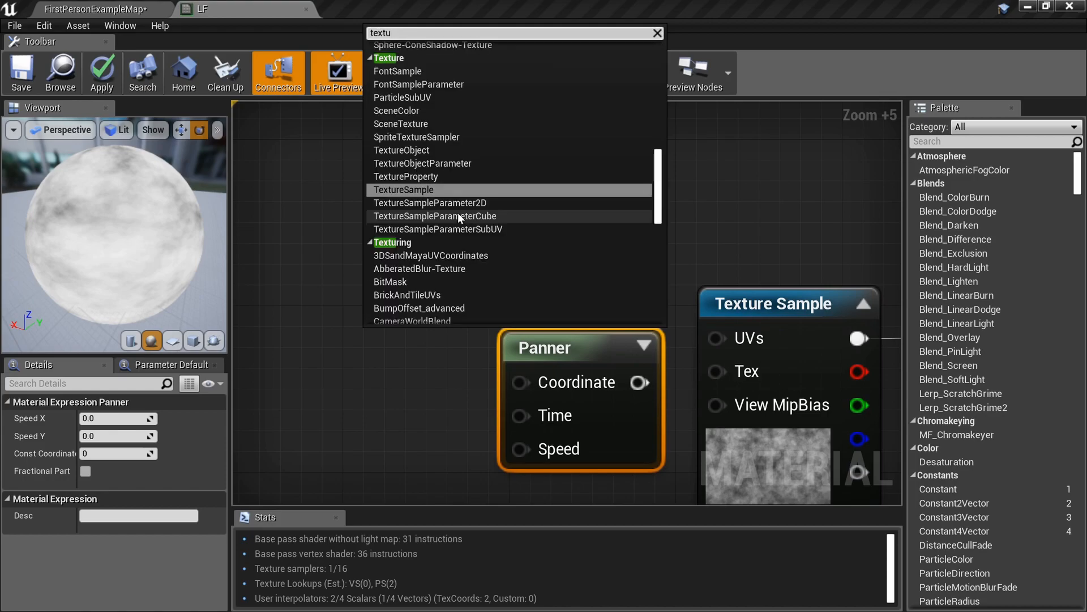
pyautogui.press('BackSpace')
pyautogui.press('BackSpace')
pyautogui.press('BackSpace')
pyautogui.press('BackSpace')
pyautogui.press('BackSpace')
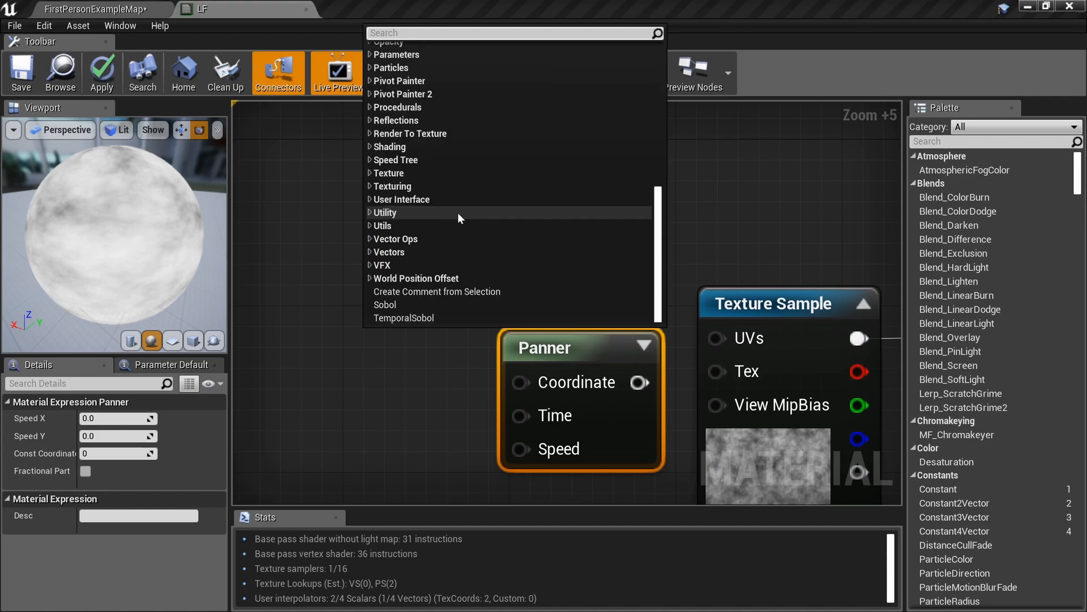
pyautogui.write('texdturec')
pyautogui.press('BackSpace')
pyautogui.press('BackSpace')
pyautogui.press('BackSpace')
pyautogui.press('BackSpace')
pyautogui.press('BackSpace')
pyautogui.press('BackSpace')
pyautogui.press('BackSpace')
pyautogui.press('BackSpace')
pyautogui.press('BackSpace')
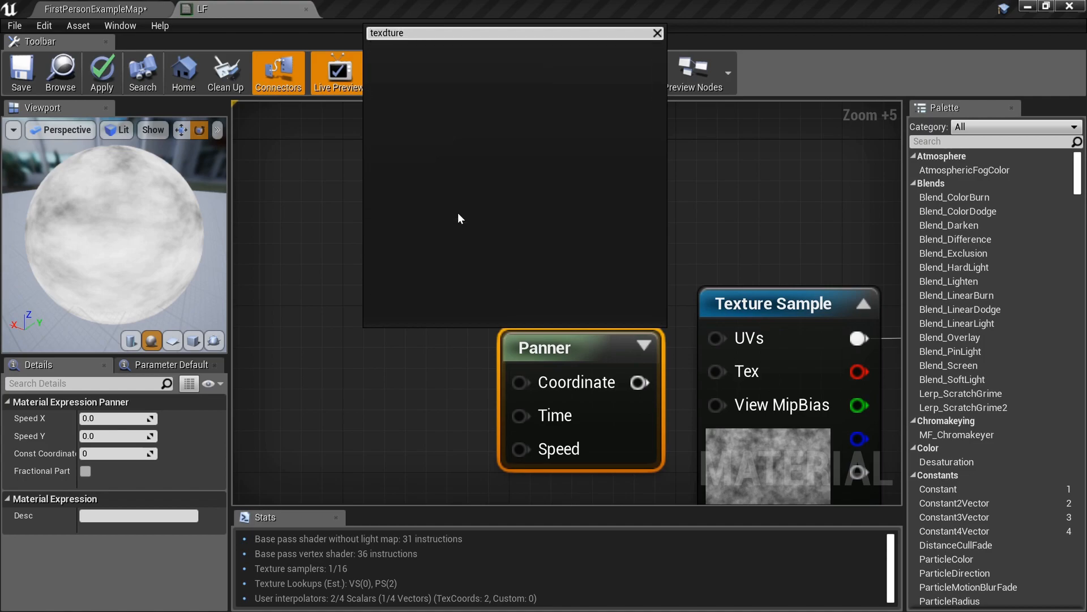
pyautogui.write('texturec')
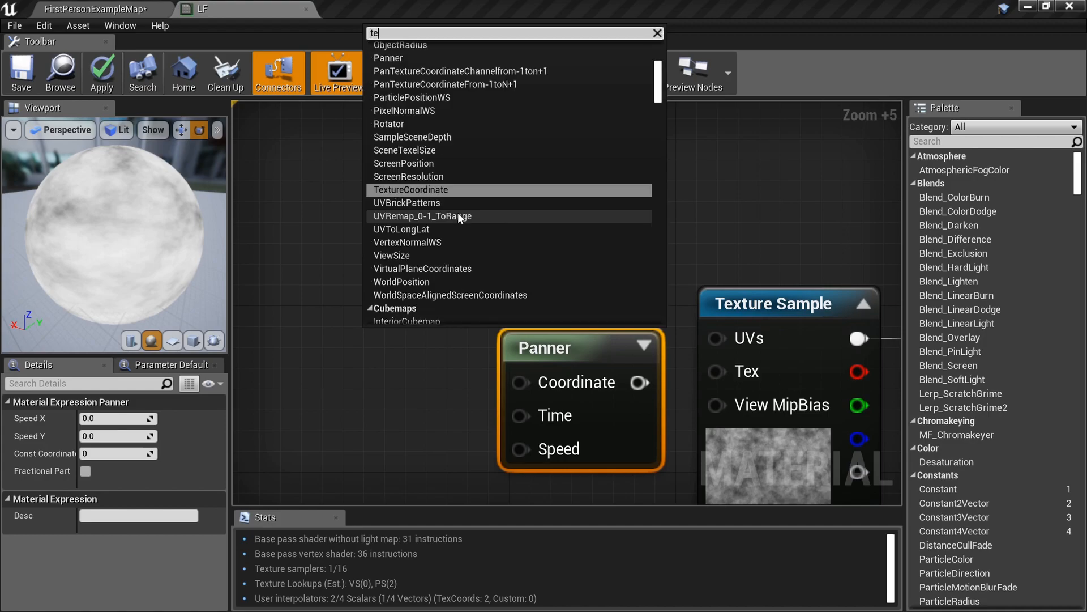
pyautogui.press('Return')
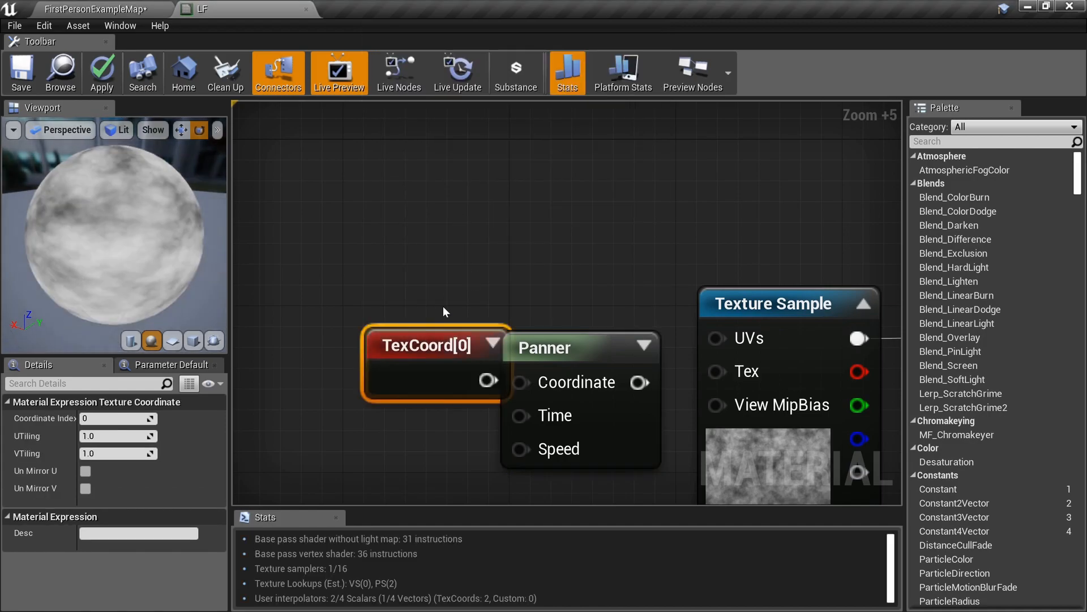
# Step: Space out the nodes and connect TexCoord to the Panner's Coordinate input and the Panner to the Texture Sample's UVs
pyautogui.moveTo(430, 307); pyautogui.dragTo(580, 281, button='right')
pyautogui.scroll(2, 580, 283)
pyautogui.moveTo(579, 318); pyautogui.dragTo(458, 340)
pyautogui.moveTo(530, 387); pyautogui.dragTo(682, 366)
pyautogui.moveTo(667, 366); pyautogui.dragTo(575, 348, button='right')
pyautogui.moveTo(736, 350); pyautogui.dragTo(814, 298)
pyautogui.moveTo(658, 313); pyautogui.dragTo(626, 262)
pyautogui.moveTo(423, 389); pyautogui.dragTo(395, 338)
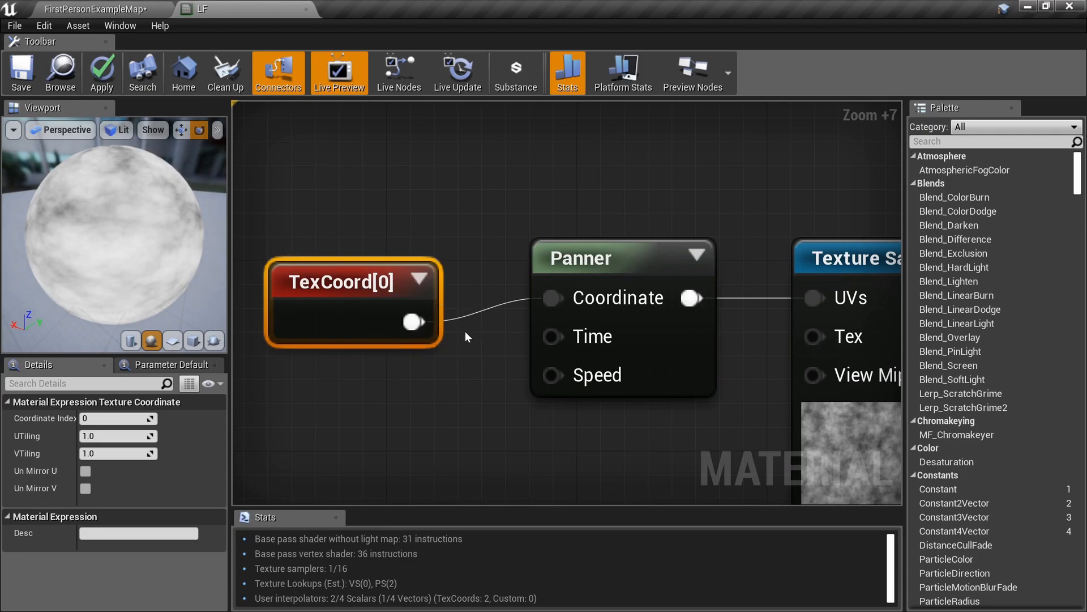
# Step: Set the TexCoord node's UTiling and VTiling to 0.1
pyautogui.click(113, 435)
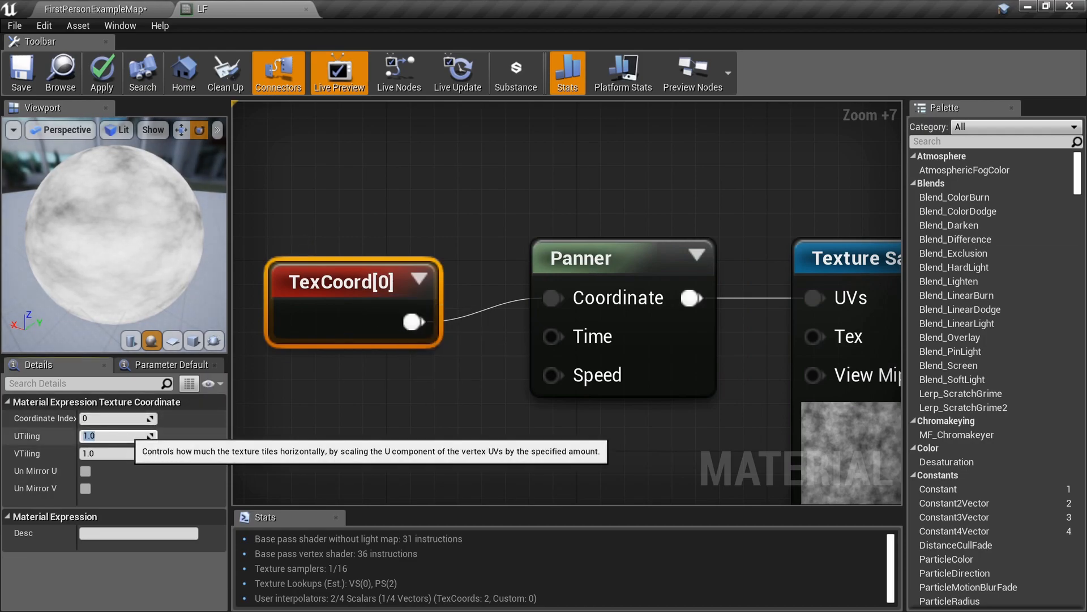
pyautogui.write('0.1')
pyautogui.press('Return')
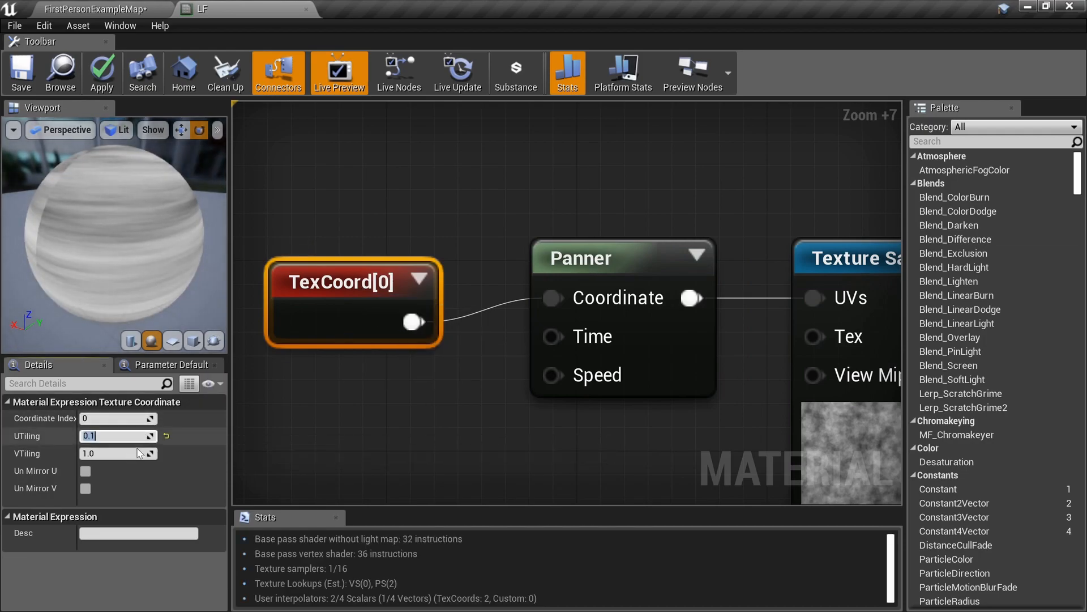
pyautogui.click(116, 451)
pyautogui.write('.1')
pyautogui.press('Return')
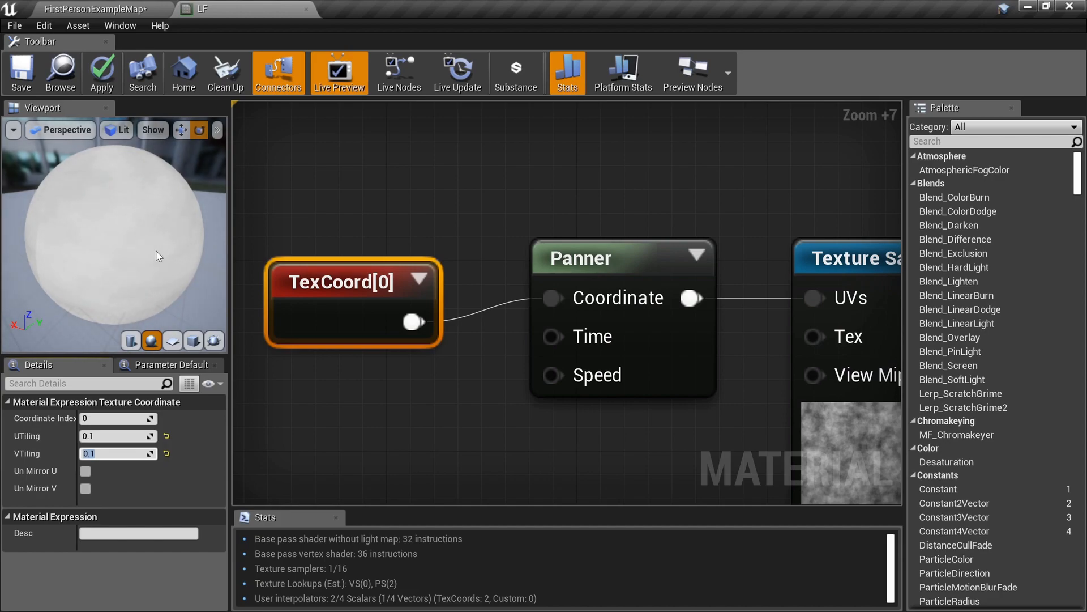
# Step: Save the LF material and check its light pattern on the terrain in FirstPersonExampleMap
pyautogui.click(21, 71)
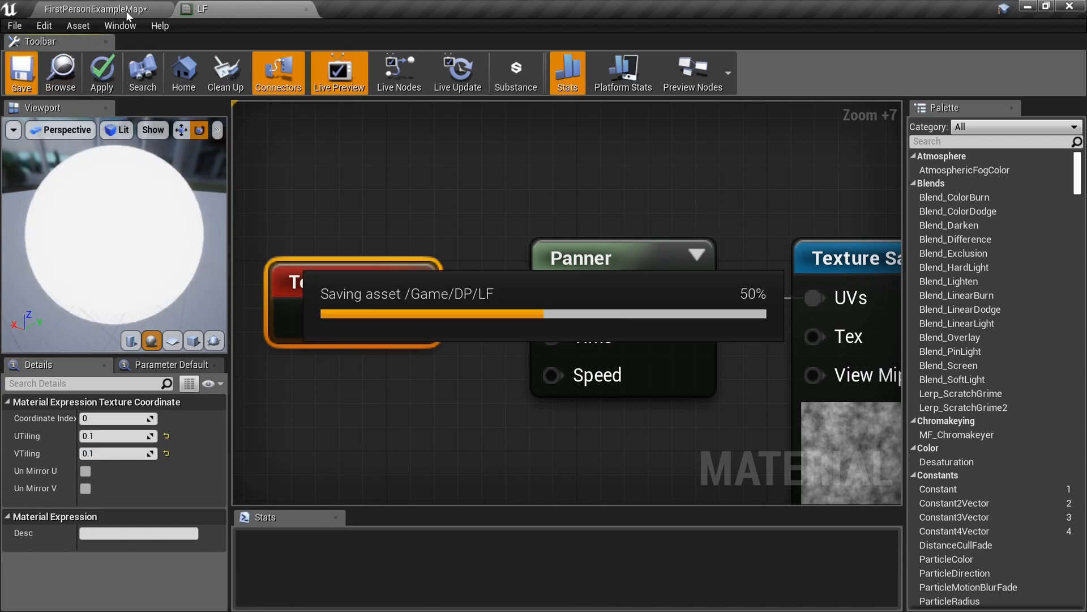
pyautogui.click(124, 13)
pyautogui.moveTo(513, 347)
pyautogui.mouseDown(button='right')
pyautogui.moveTo(572, 357)
pyautogui.moveTo(683, 350)
pyautogui.moveTo(538, 350)
pyautogui.moveTo(674, 340)
pyautogui.moveTo(510, 360)
pyautogui.mouseUp(button='right')
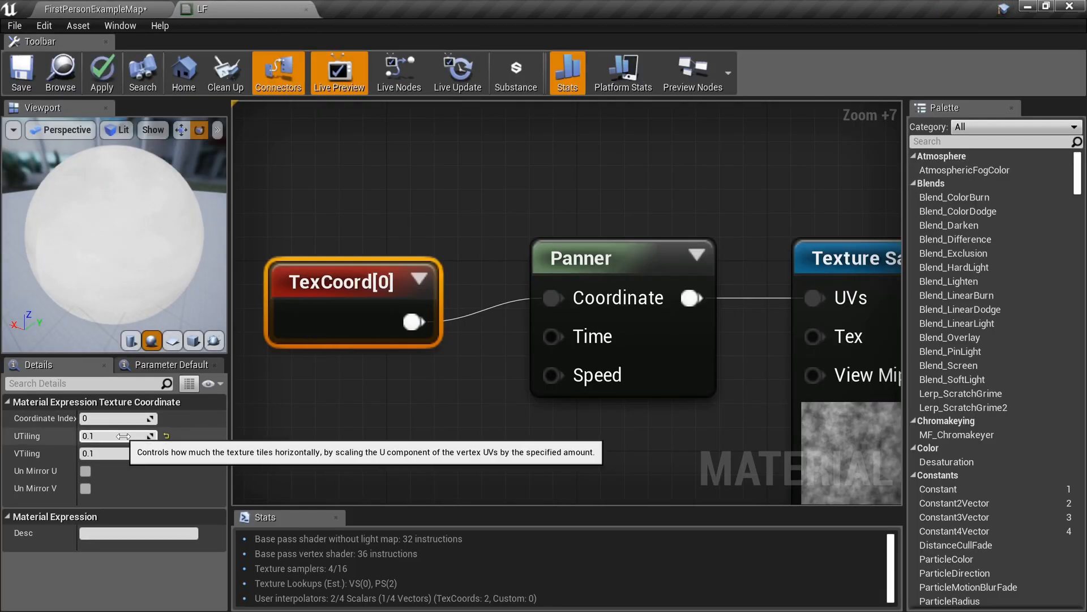
# Step: Back in the LF material, set the TexCoord node's UTiling and VTiling to 0.02
pyautogui.click(123, 436)
pyautogui.write('.02')
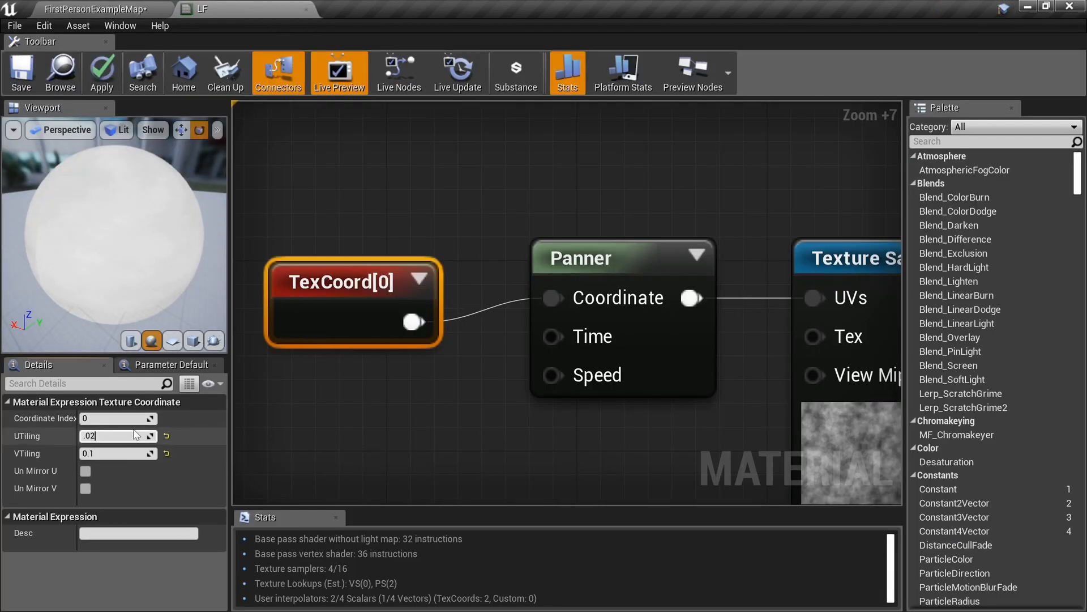
pyautogui.press('Tab')
pyautogui.write('0.02')
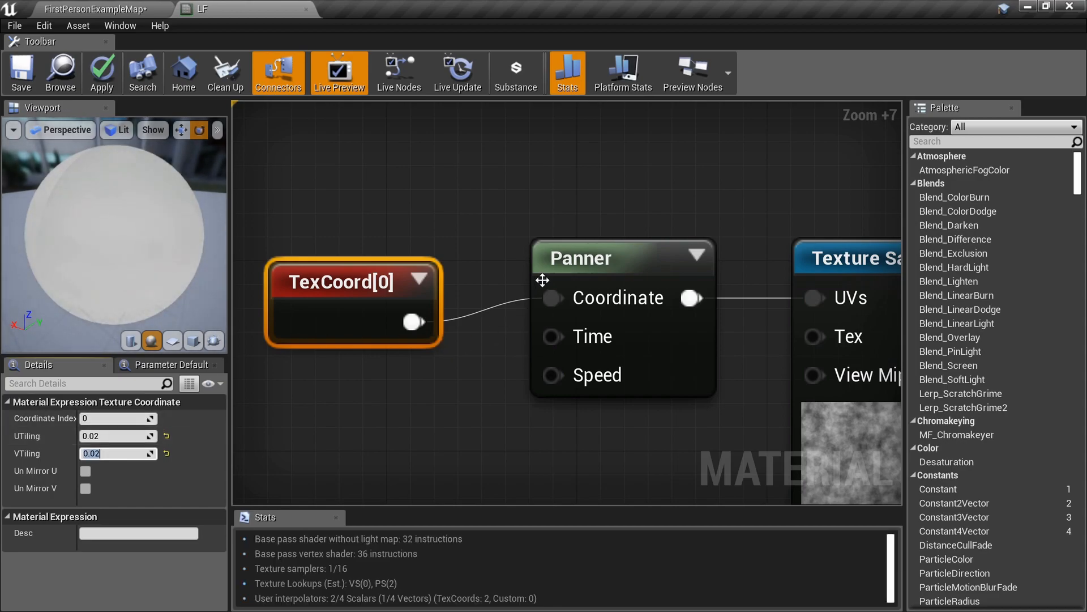
# Step: Try a Speed X of 0.1 on the Panner node and reduce it to 0.01
pyautogui.click(542, 280)
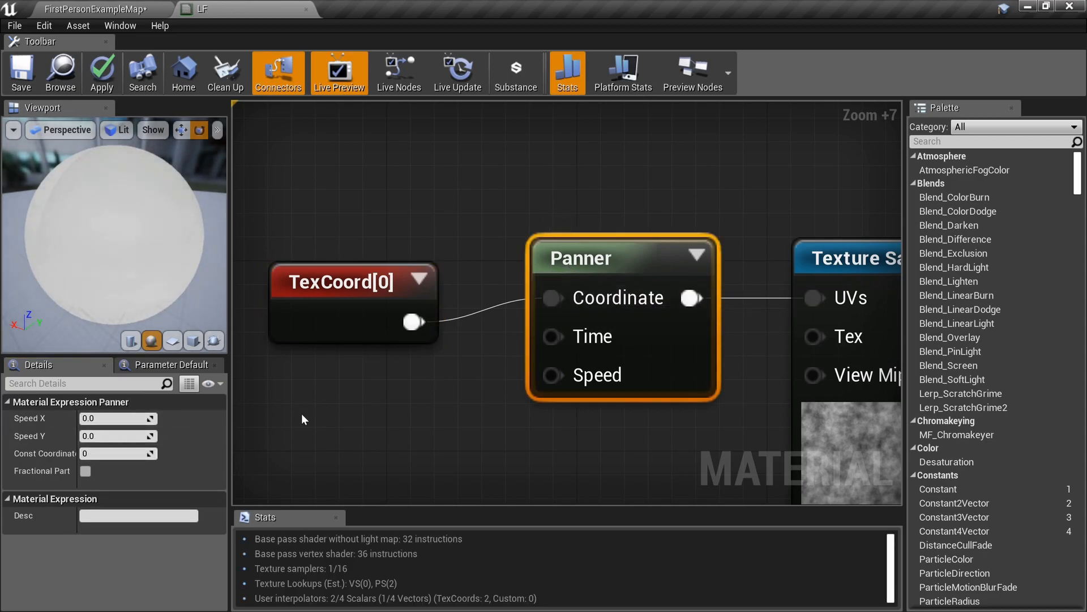
pyautogui.click(118, 418)
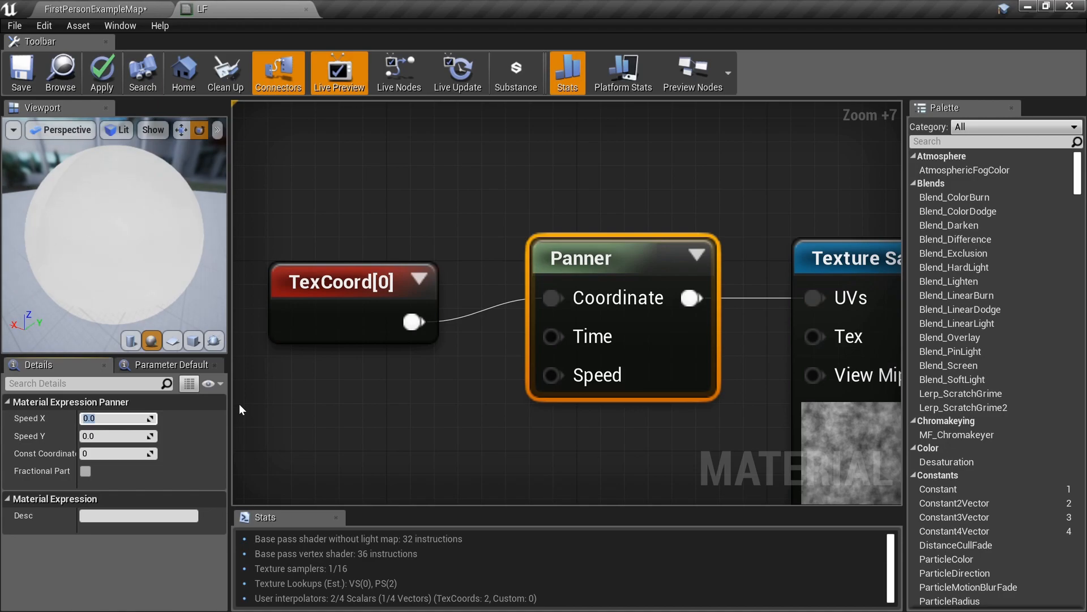
pyautogui.write('0.1')
pyautogui.press('Return')
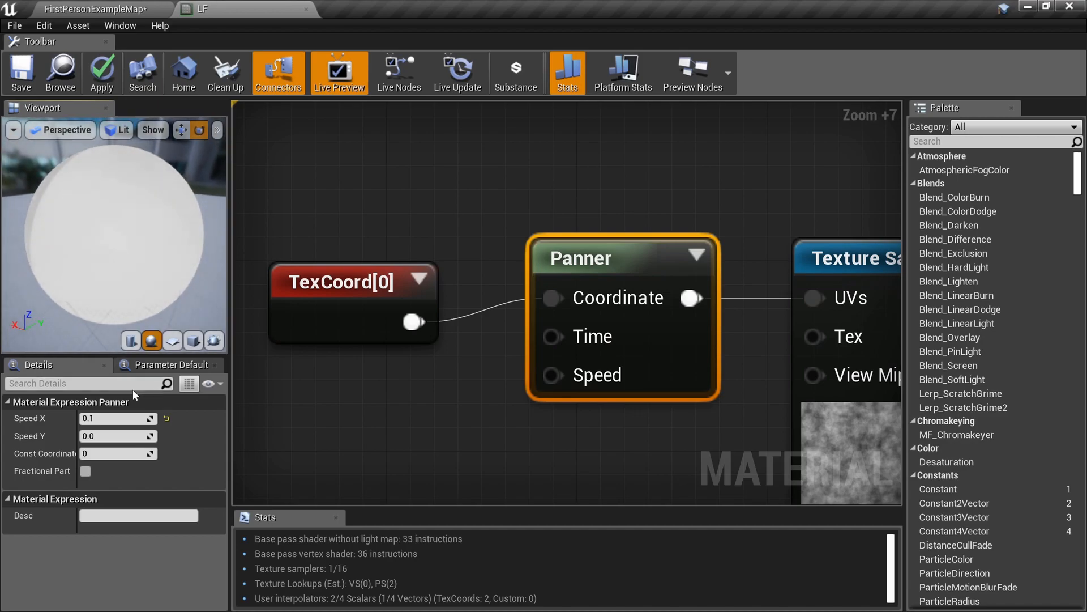
pyautogui.click(95, 418)
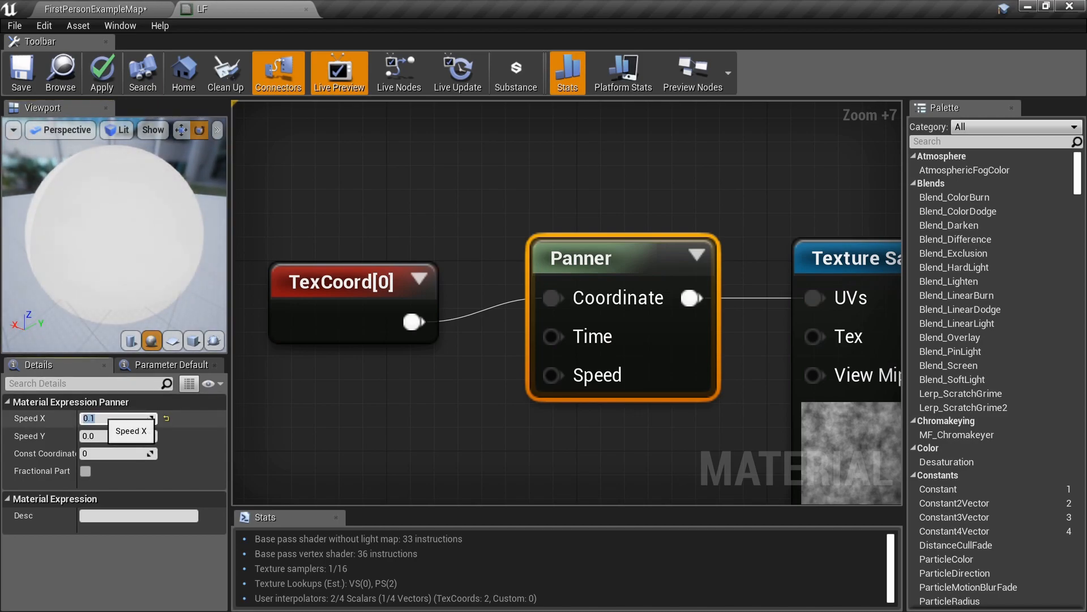
pyautogui.write('0.01')
pyautogui.press('Return')
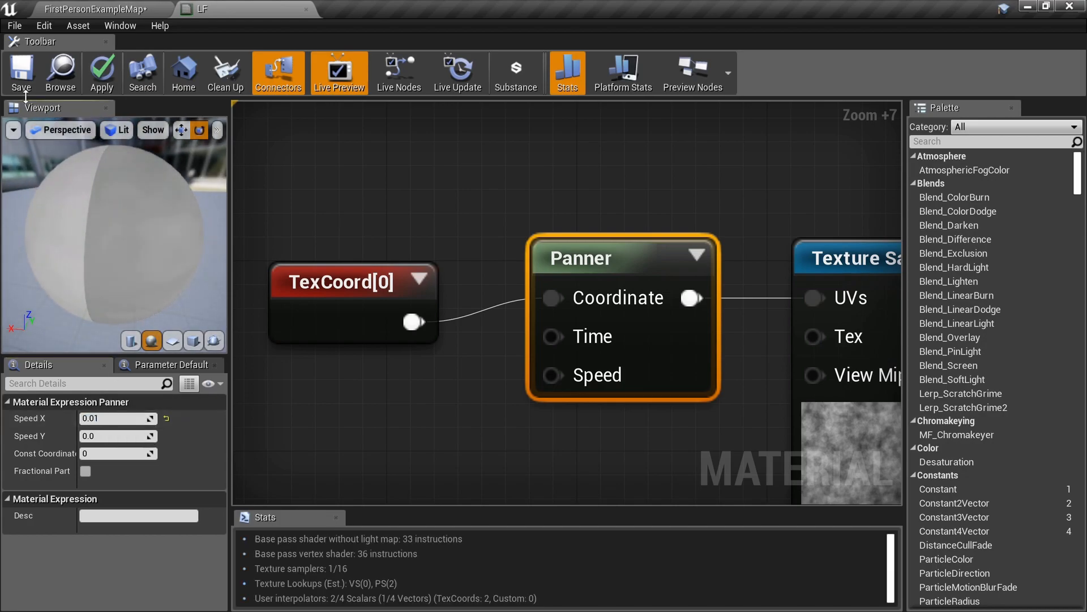
# Step: Save the LF material and play FirstPersonExampleMap in full screen to view the moving light pattern
pyautogui.click(22, 85)
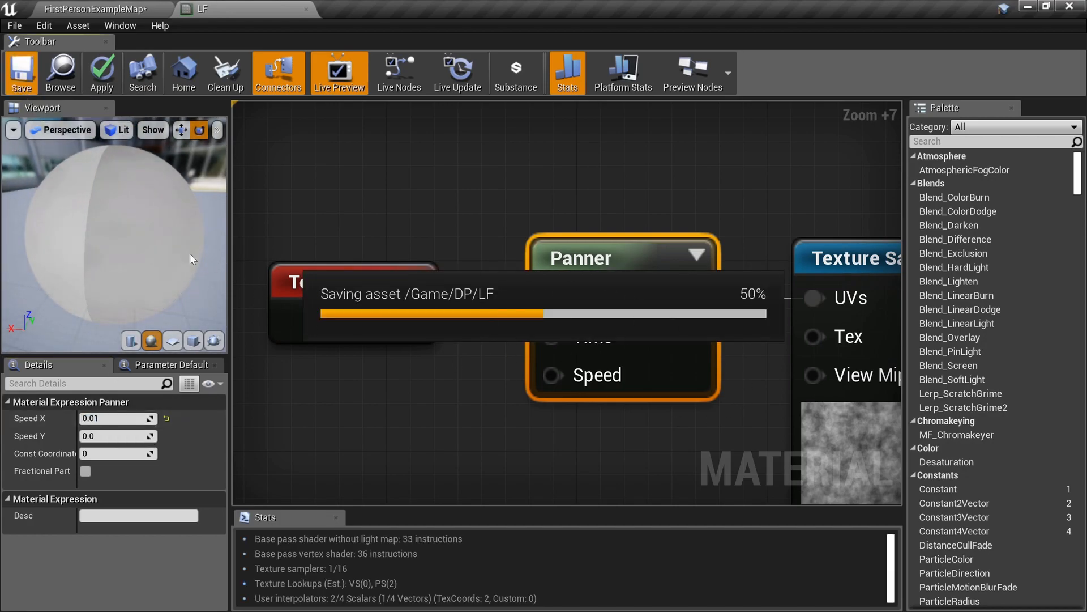
pyautogui.moveTo(153, 228); pyautogui.dragTo(93, 235)
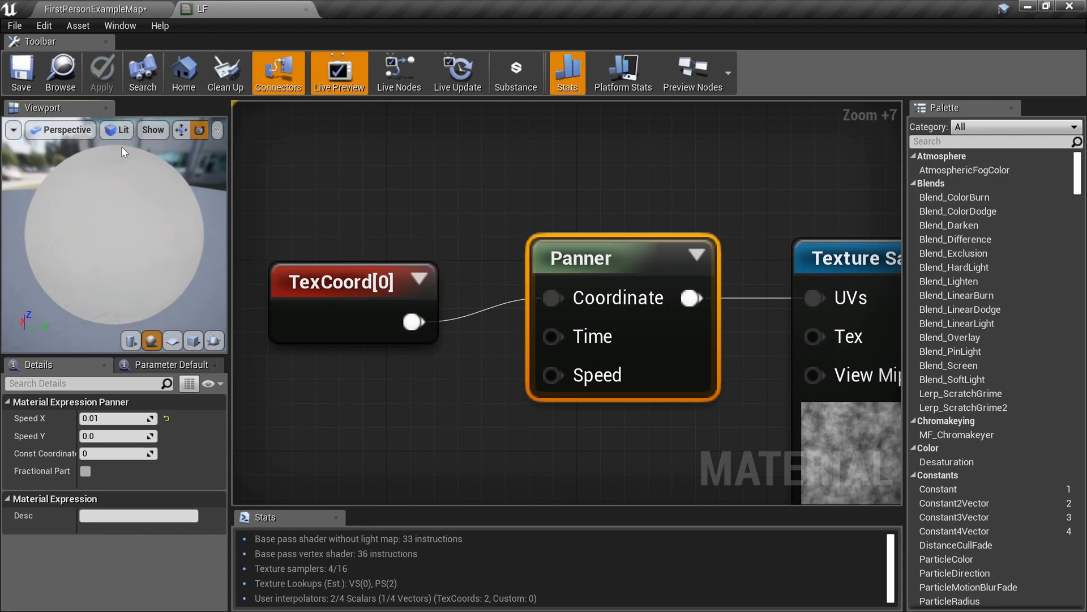
pyautogui.click(121, 8)
pyautogui.moveTo(415, 160); pyautogui.dragTo(542, 224, button='right')
pyautogui.press('F11')
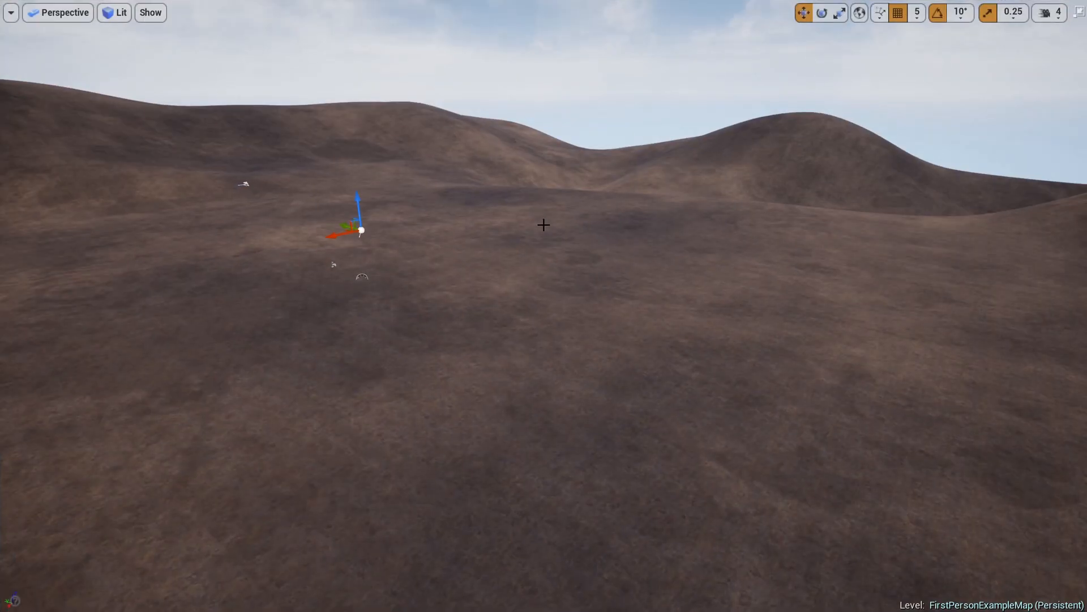
pyautogui.hotkey('alt', 'p')
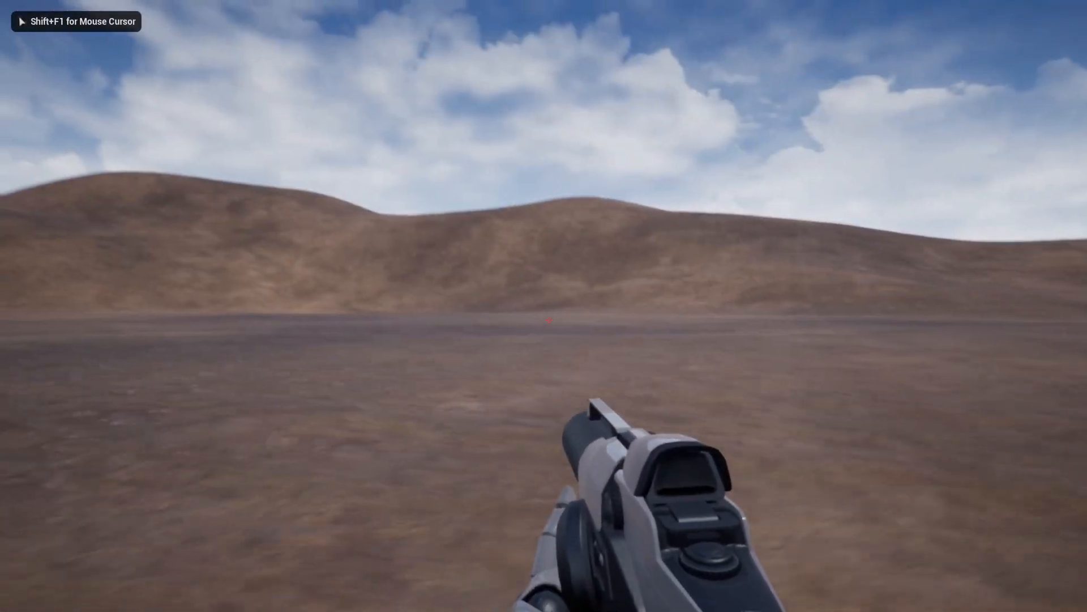